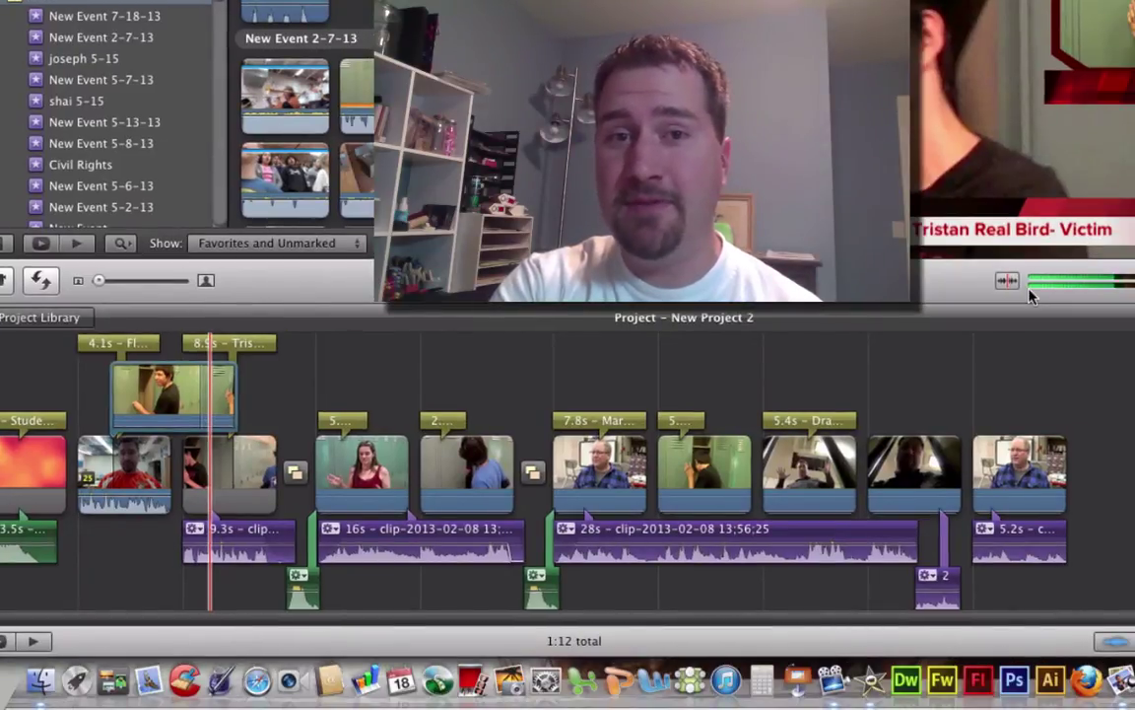
Step: Start a new iMovie project with Cmd+N to show the themes and trailers
key(super+n)
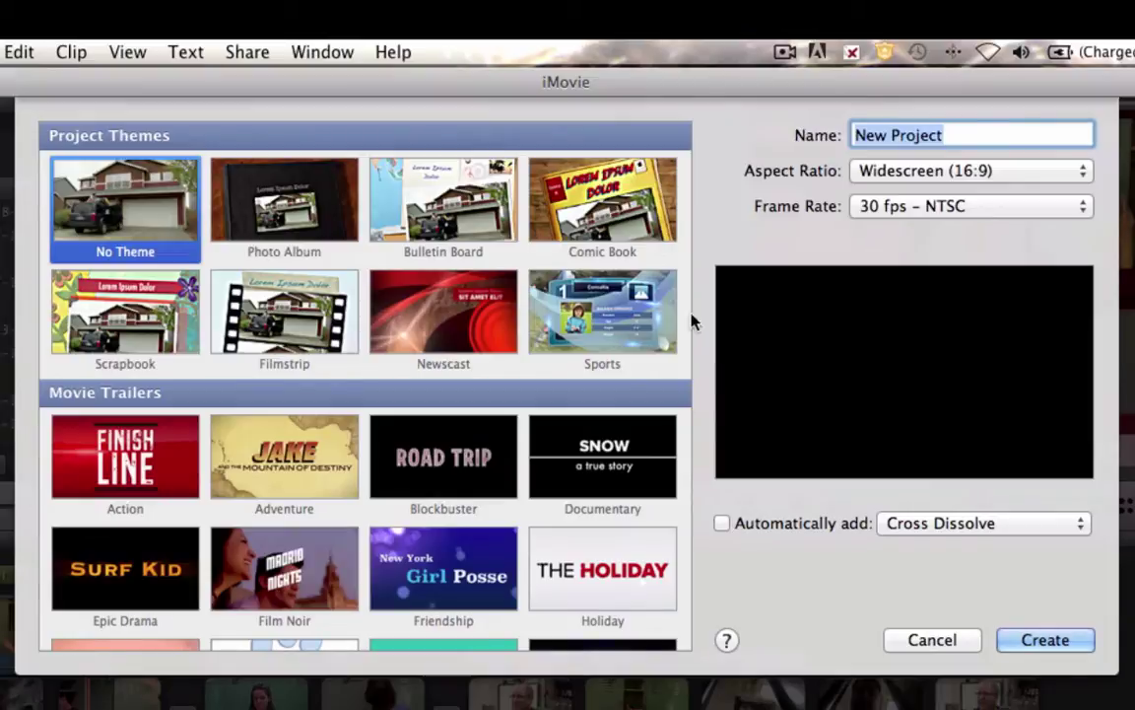
Step: Preview the Newscast, Comic Book, Adventure and Bulletin Board looks
scroll(410, 483, down, 3)
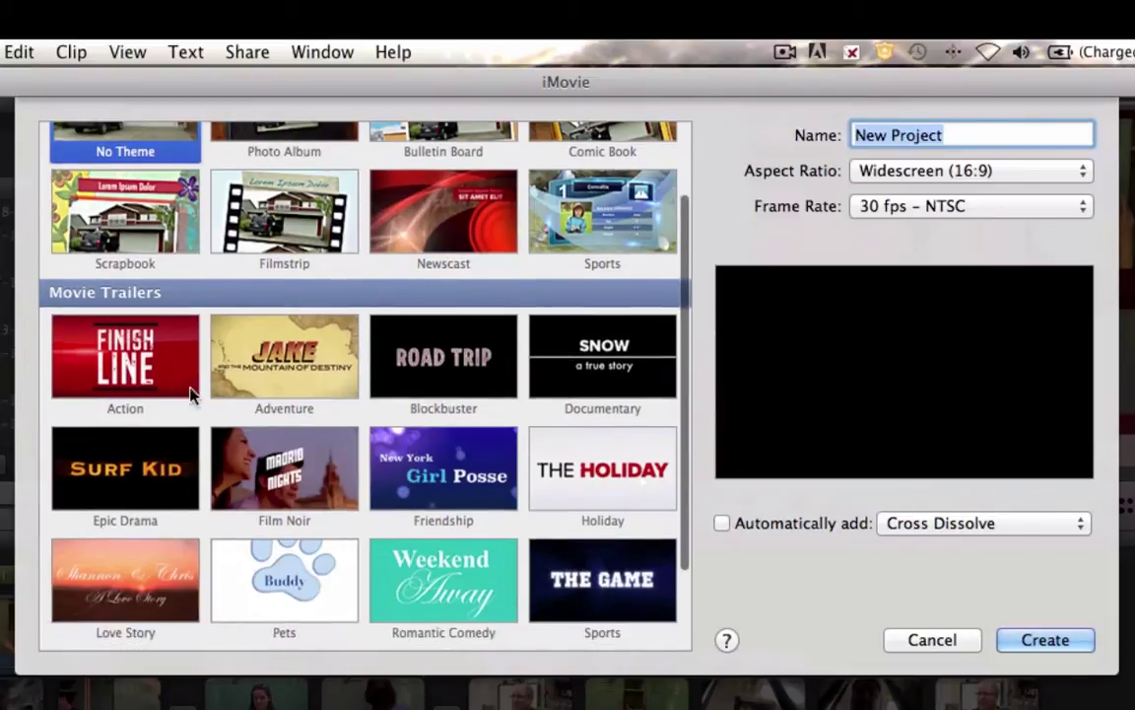
scroll(422, 369, up, 3)
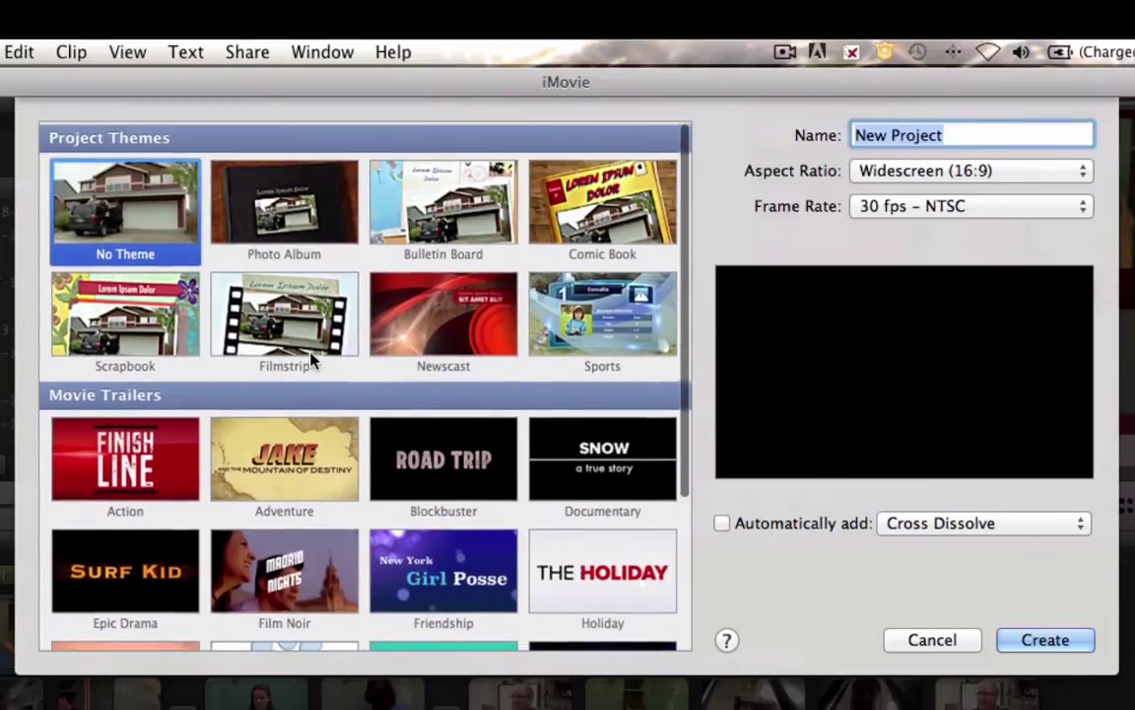
click(460, 315)
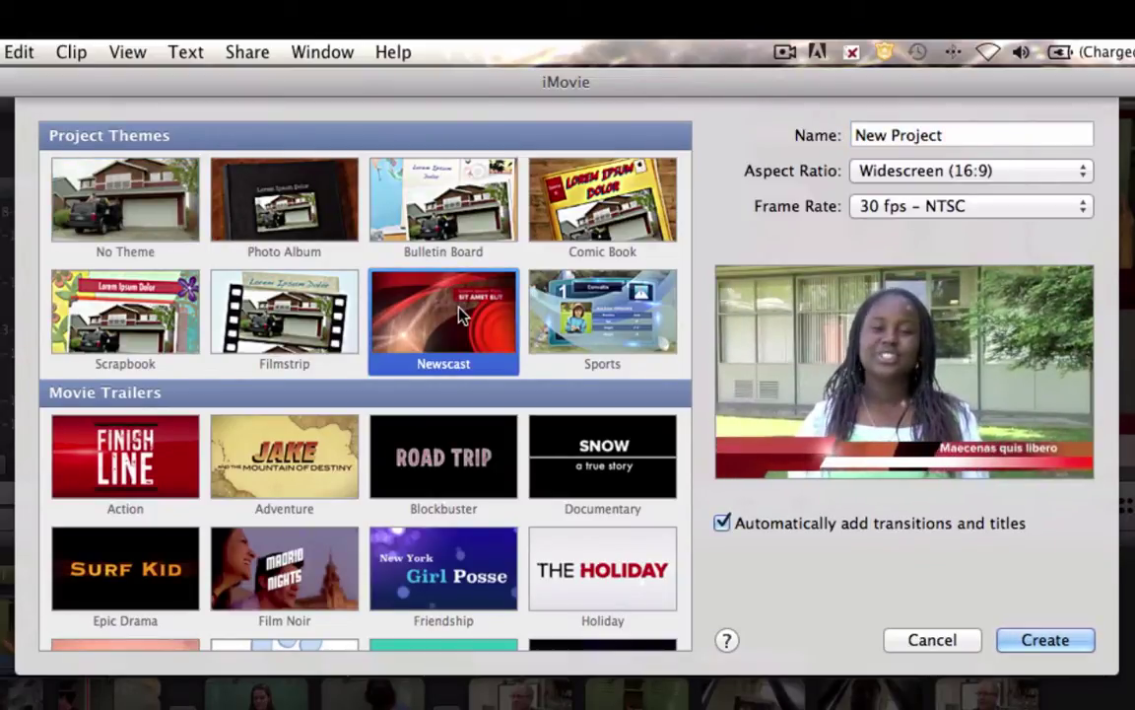
click(600, 200)
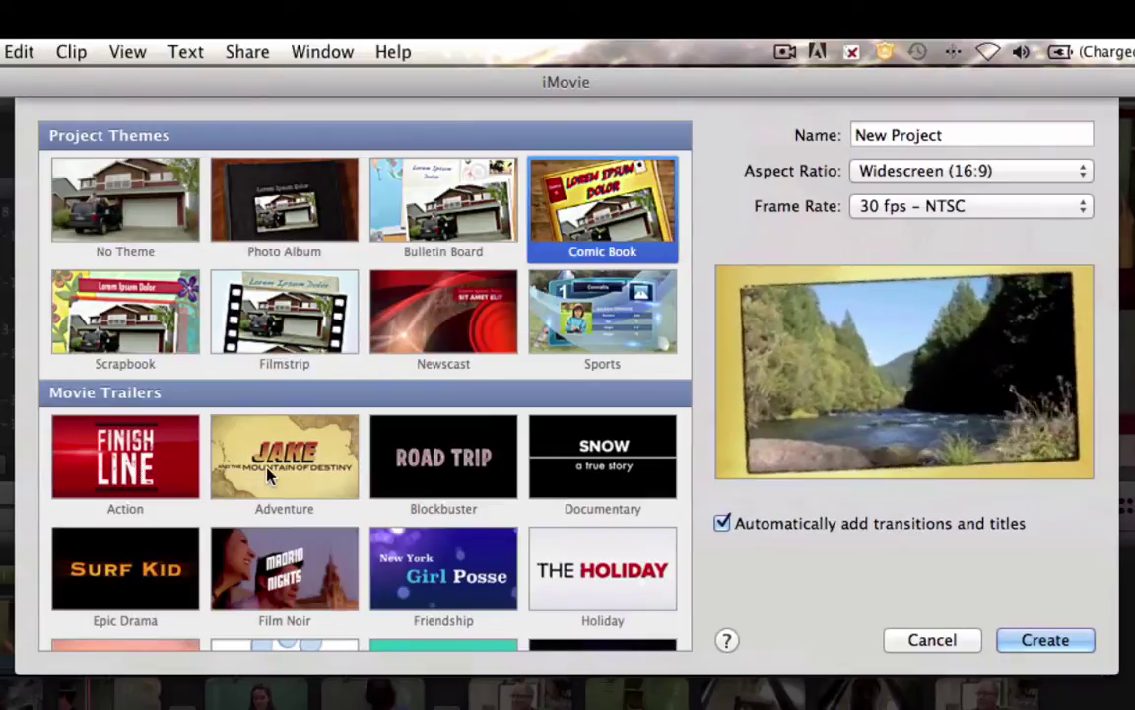
click(267, 476)
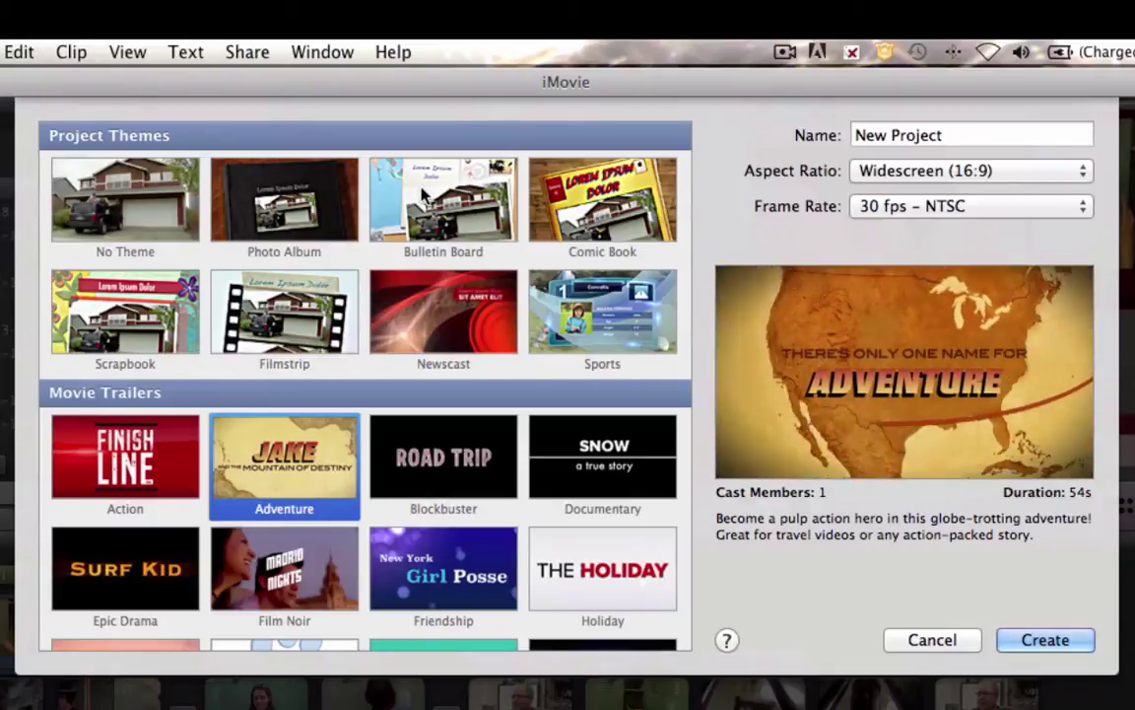
click(444, 212)
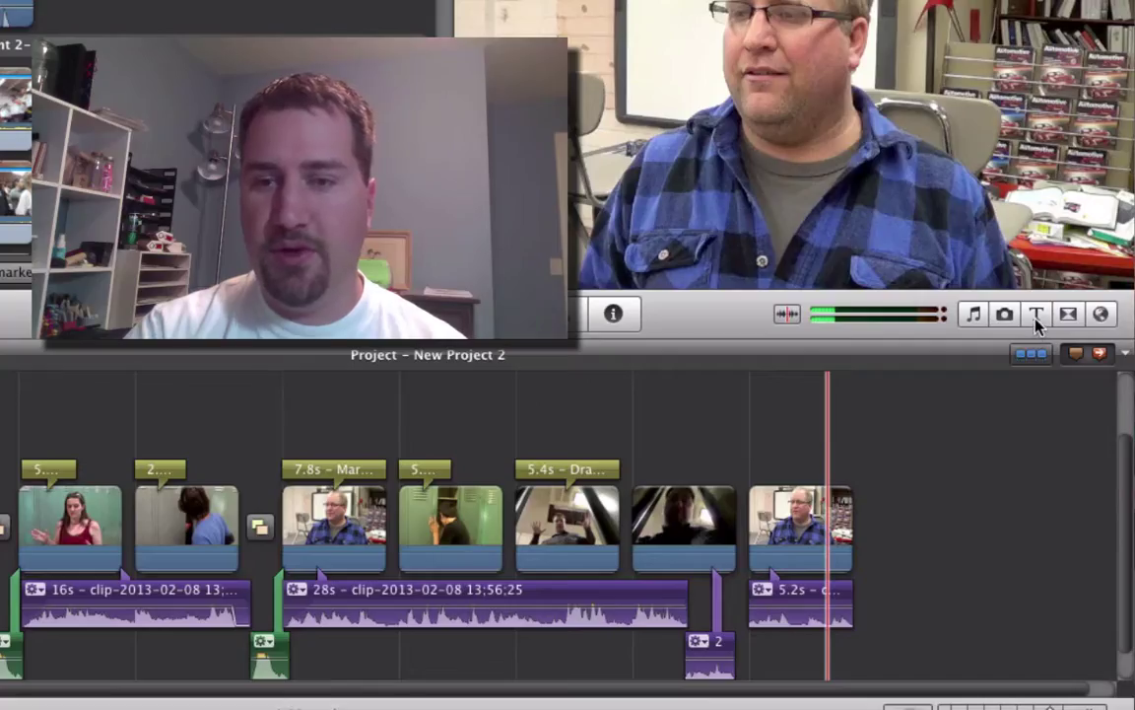
Step: Place the Newscast title at the start of the project
click(1036, 313)
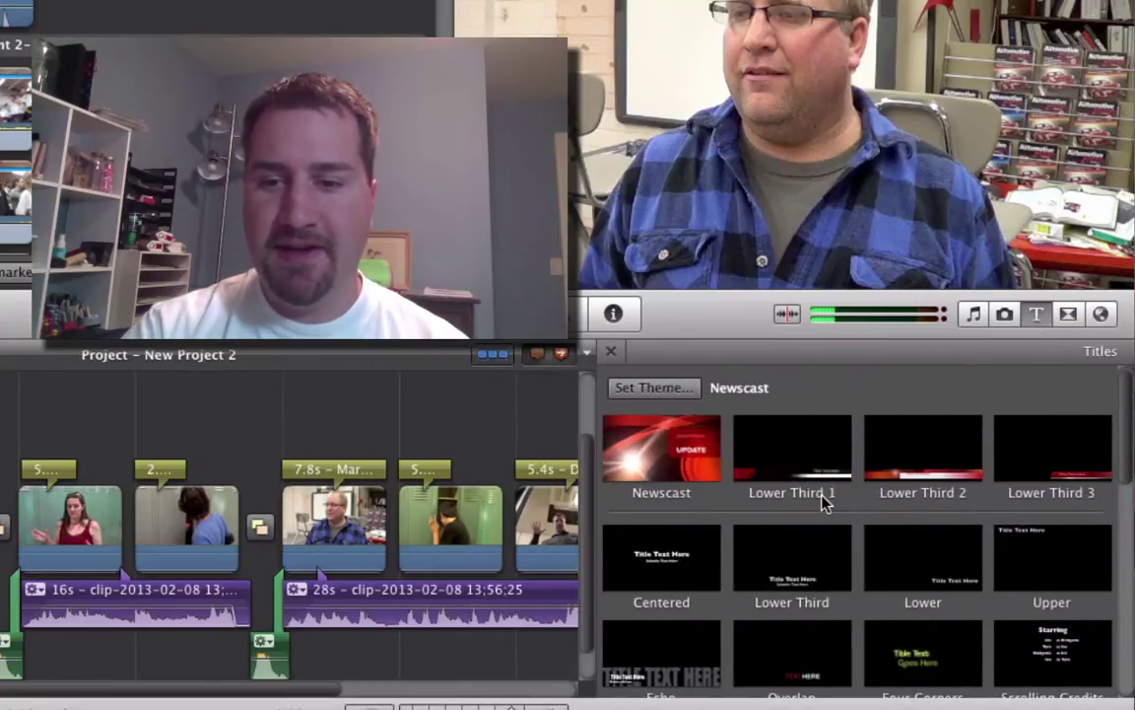
scroll(824, 498, down, 3)
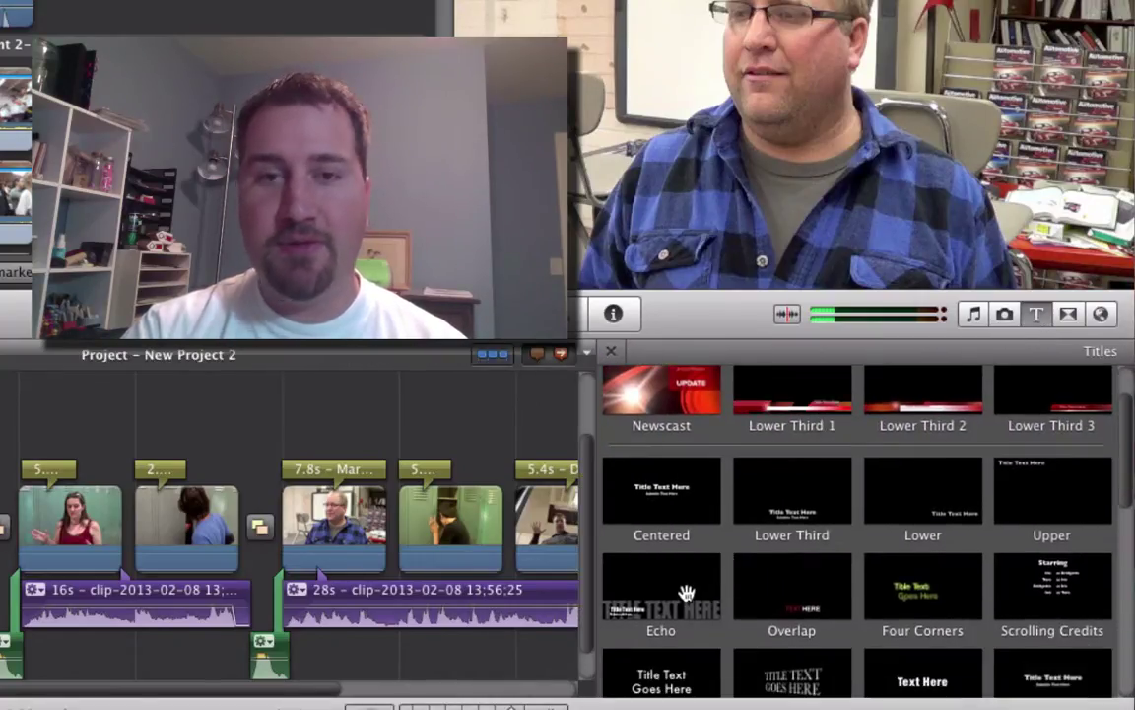
scroll(687, 592, up, 3)
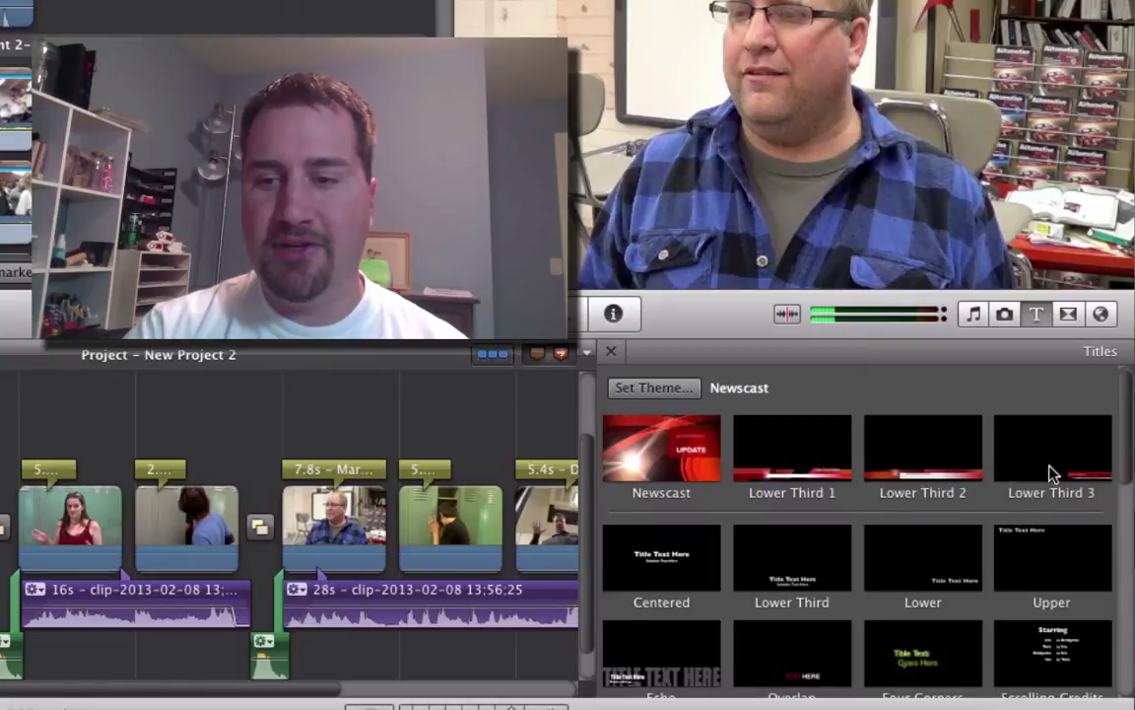
click(678, 465)
drag(658, 451, 1059, 440)
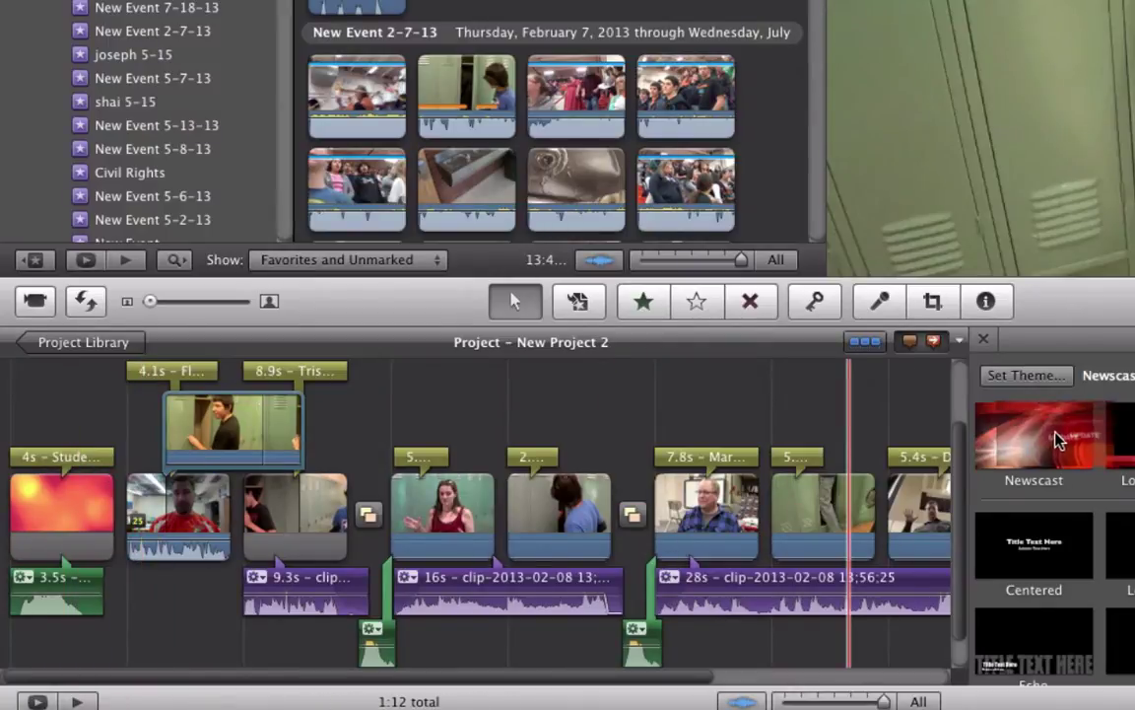
Step: Edit the title card to read 'Student Survives 5 WEEKS' and bring up the transitions
click(60, 461)
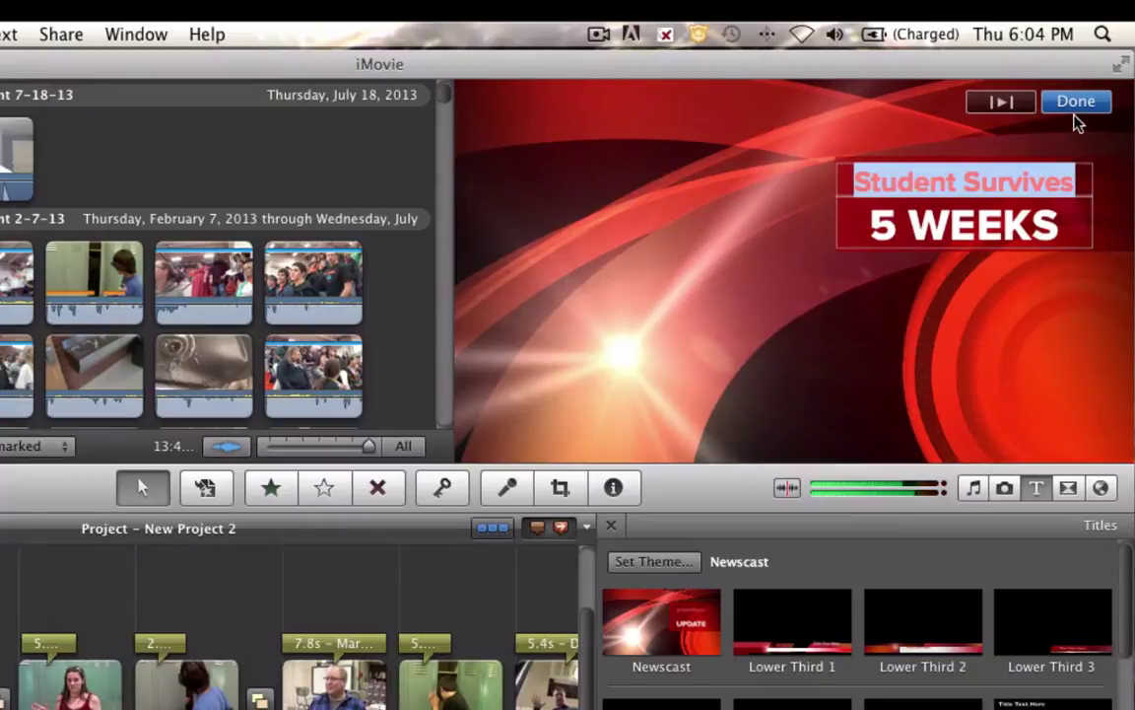
click(1076, 102)
click(1068, 488)
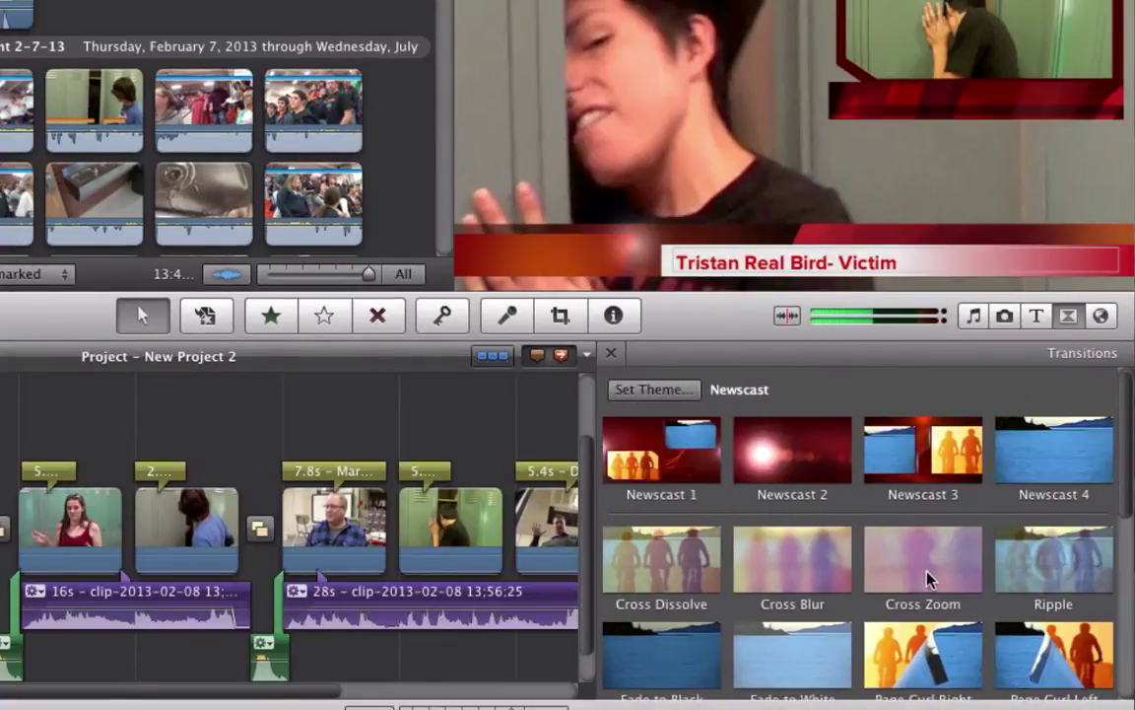
Step: Insert the Newscast 2 transition between two clips in the timeline
scroll(928, 577, down, 2)
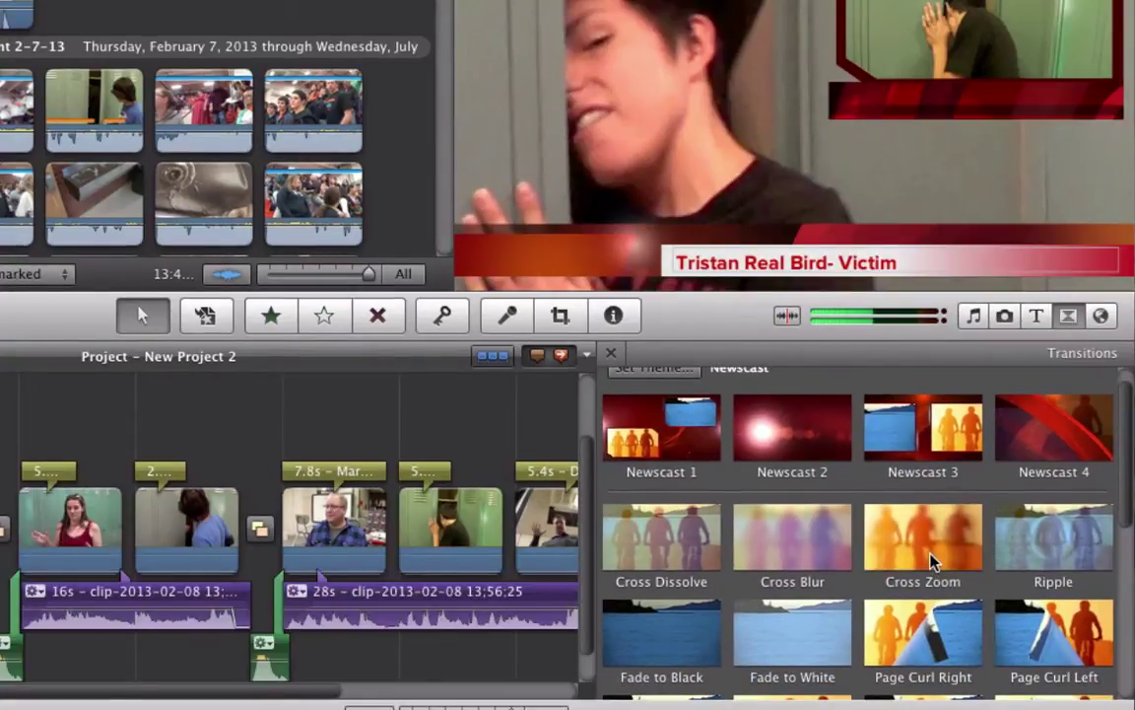
scroll(788, 483, up, 2)
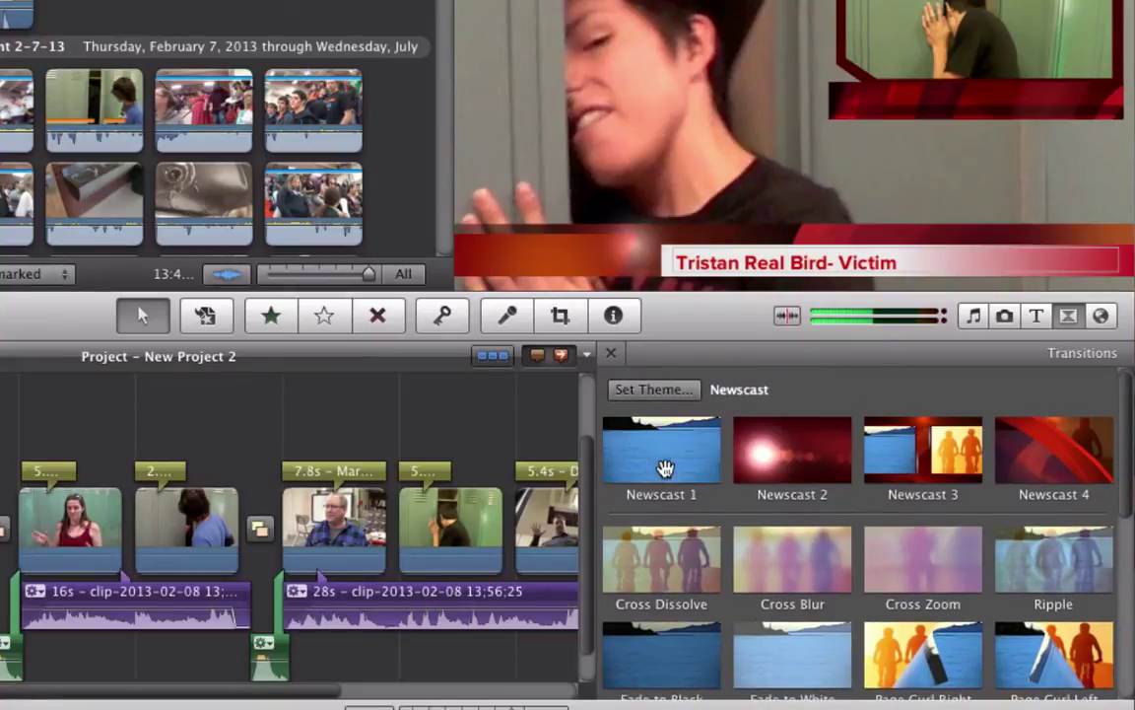
drag(819, 472, 259, 524)
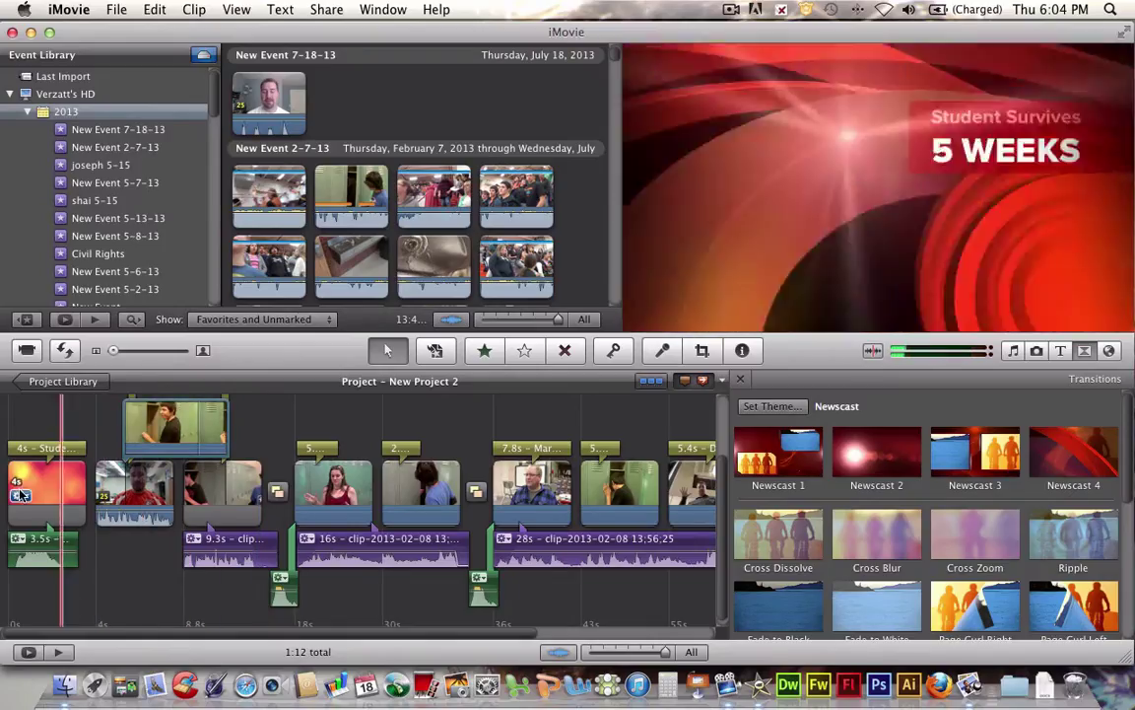
key(space)
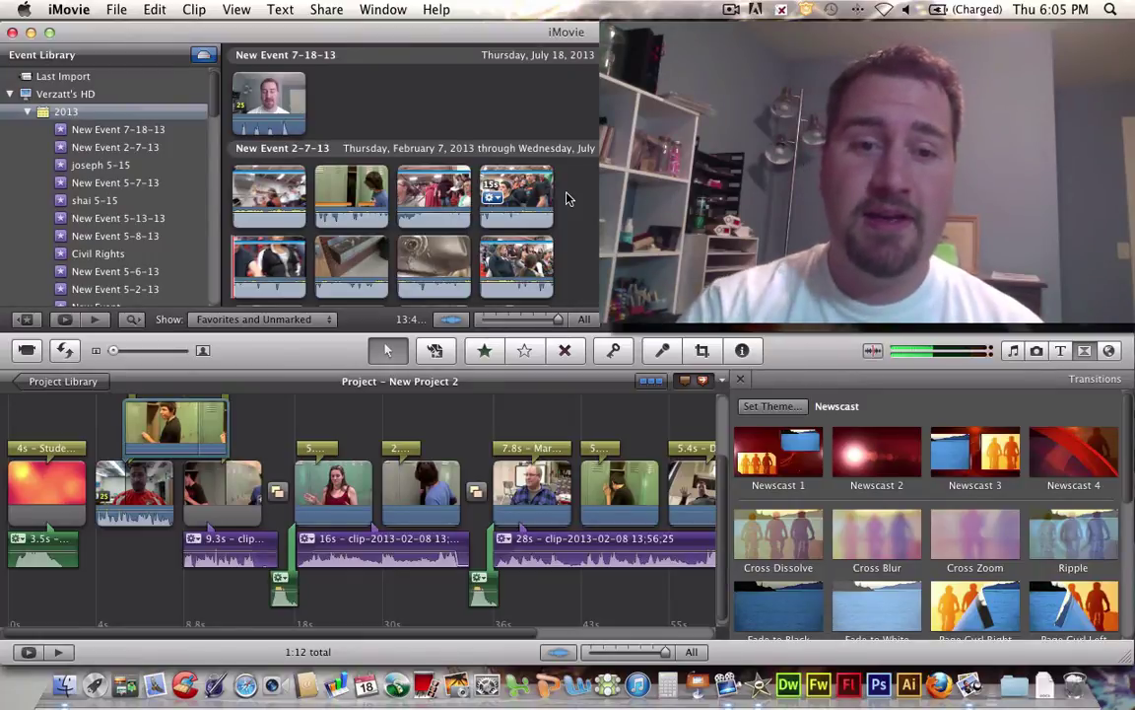
Step: Add a 1.2-second slice of the gym crowd clip onto a project clip as audio only
click(433, 199)
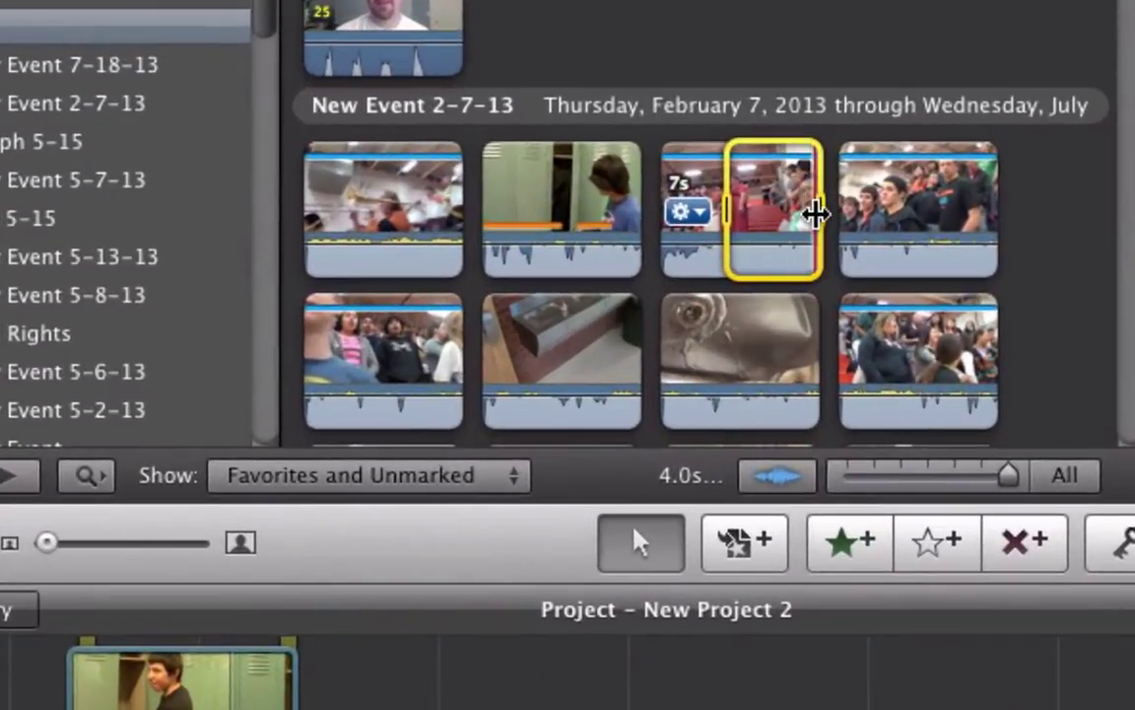
drag(817, 215, 370, 709)
drag(471, 434, 424, 508)
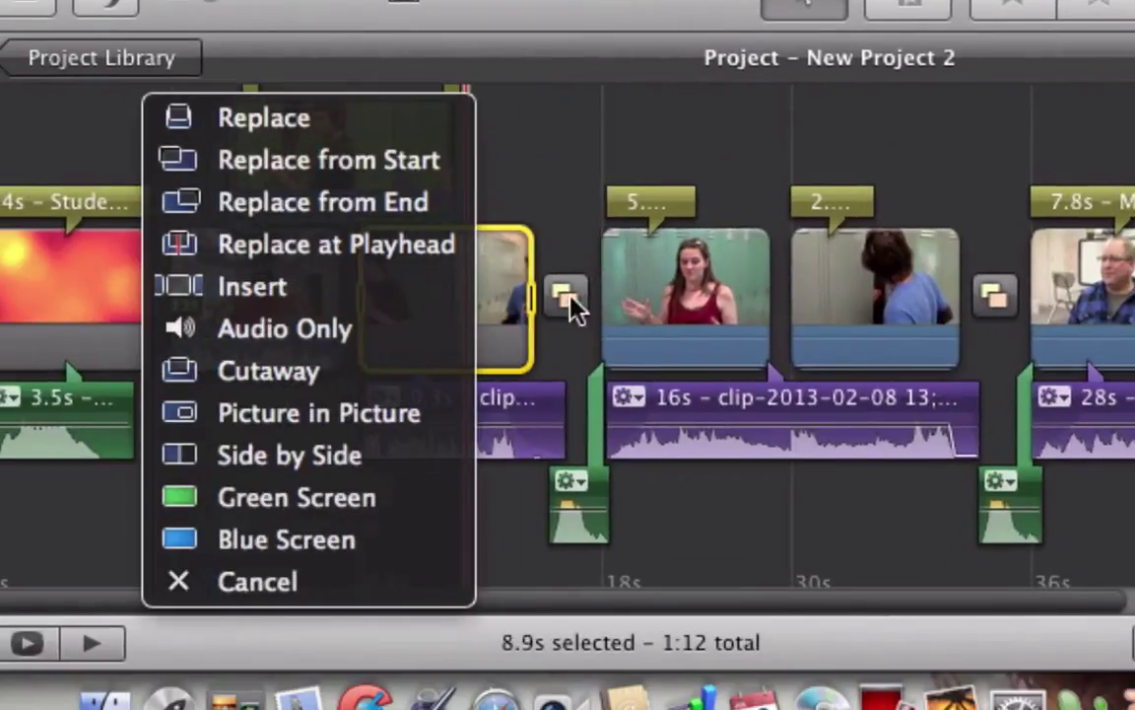
click(306, 333)
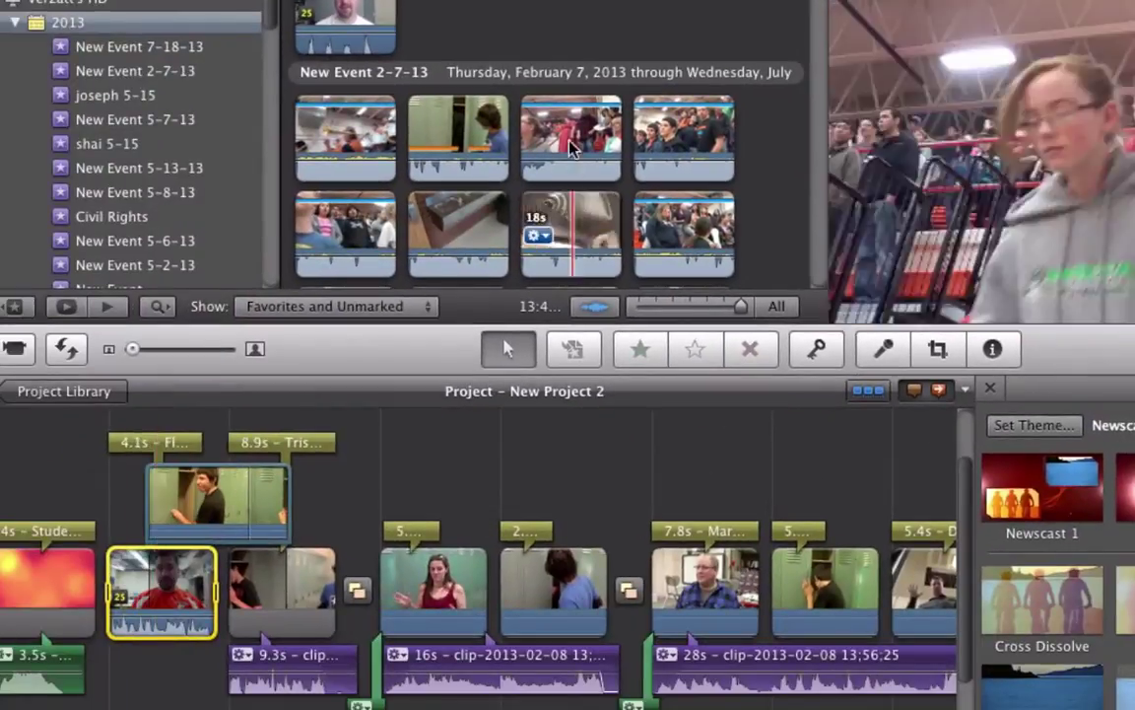
Step: Add a 4-second range of the crowd clip as a picture-in-picture cutaway
click(565, 133)
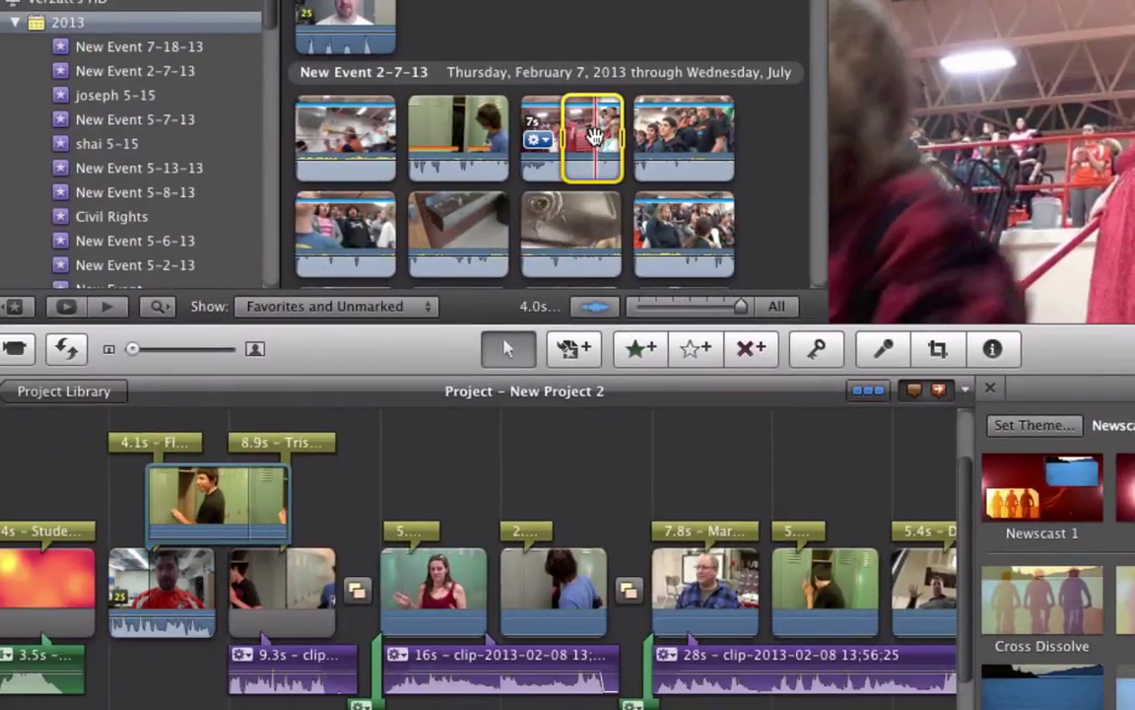
drag(592, 135, 444, 579)
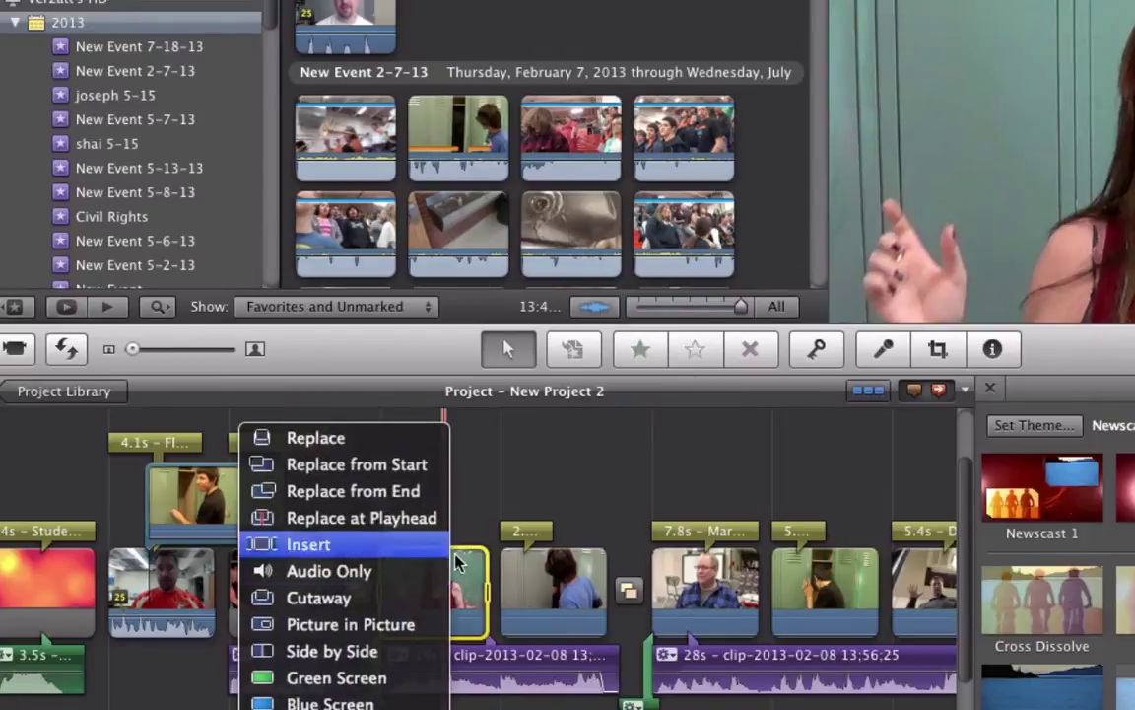
click(374, 623)
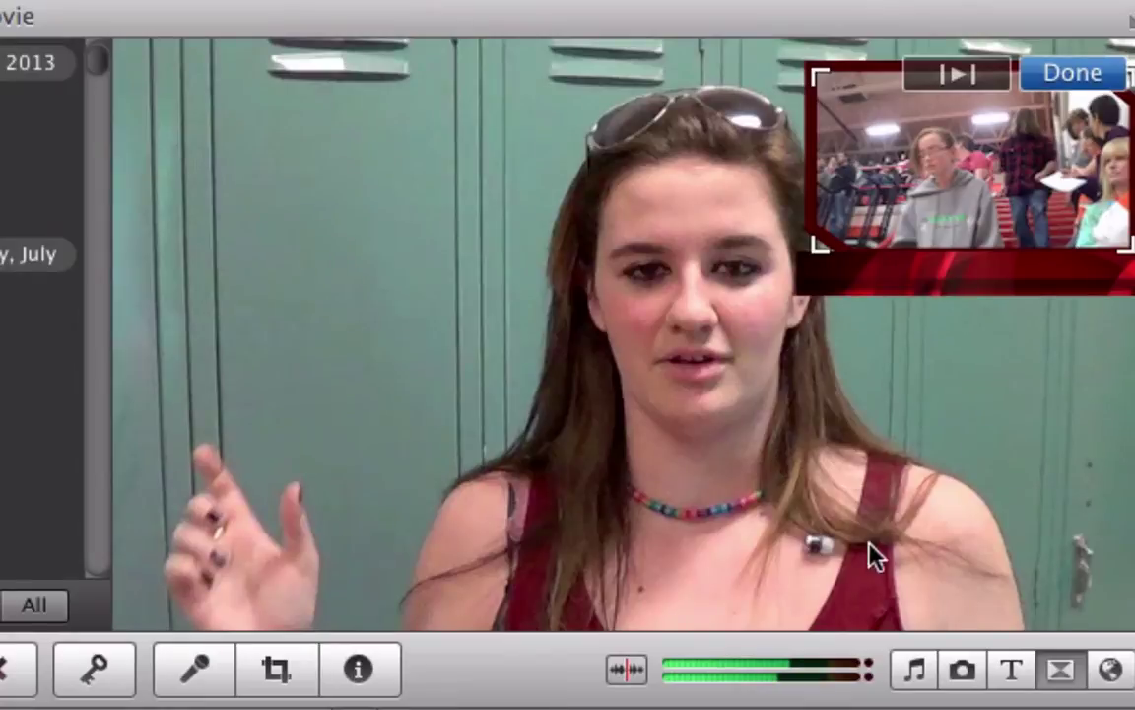
Step: Move the crowd inset to the upper-left, nudge it down-left, and enlarge it slightly
drag(865, 210, 292, 271)
drag(363, 276, 291, 278)
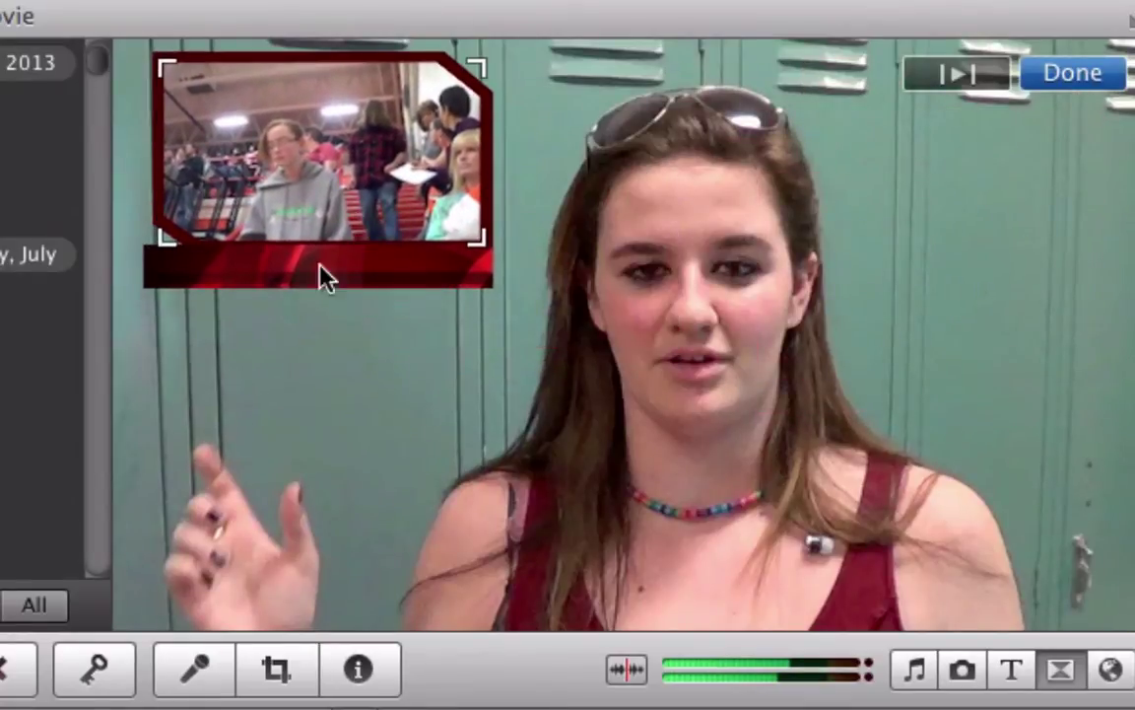
drag(362, 204, 350, 223)
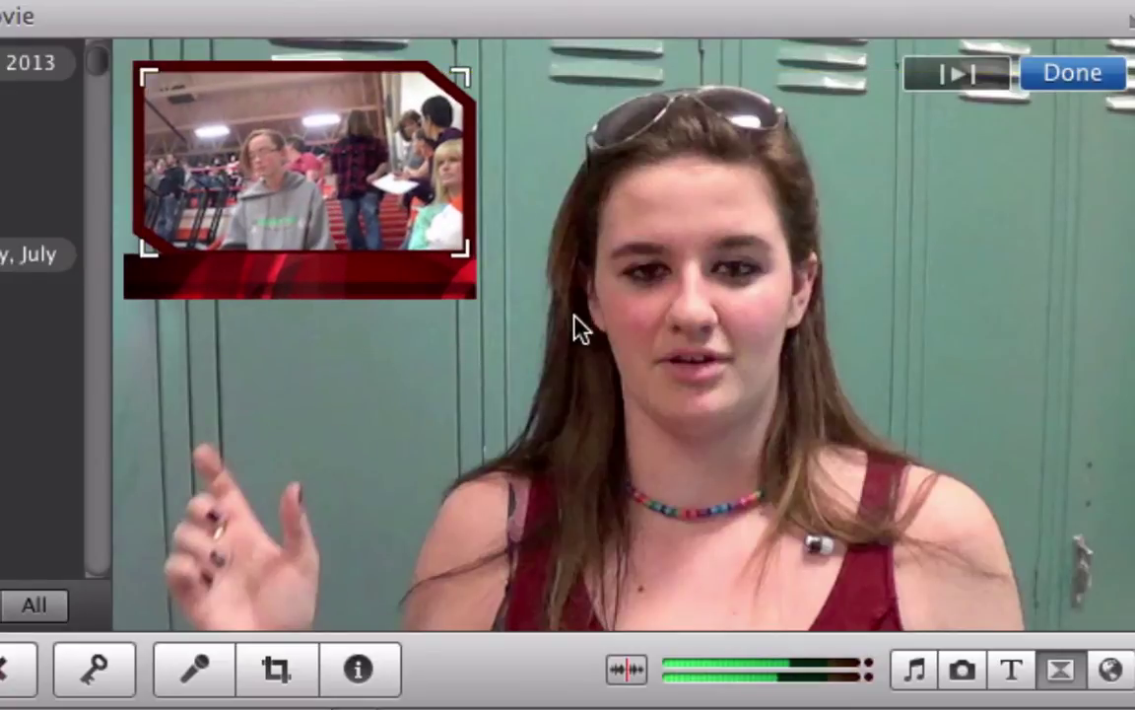
drag(483, 276, 471, 322)
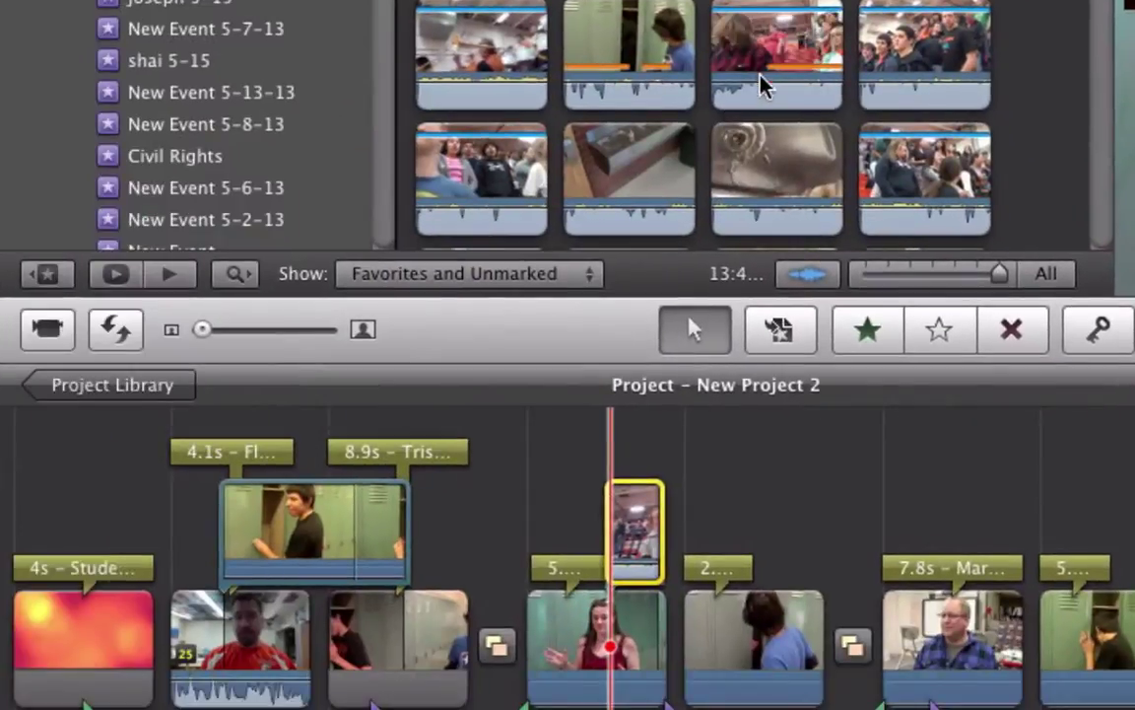
click(778, 178)
click(786, 177)
drag(781, 180, 779, 54)
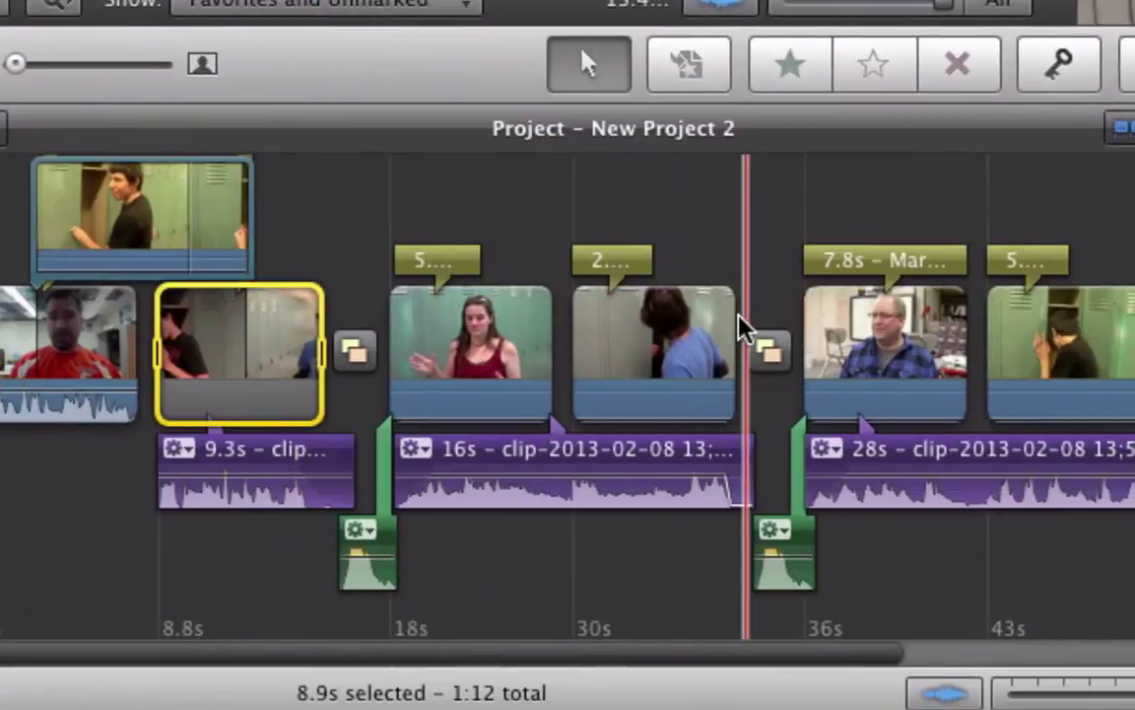
scroll(934, 340, right, 3)
mouse_move(905, 330)
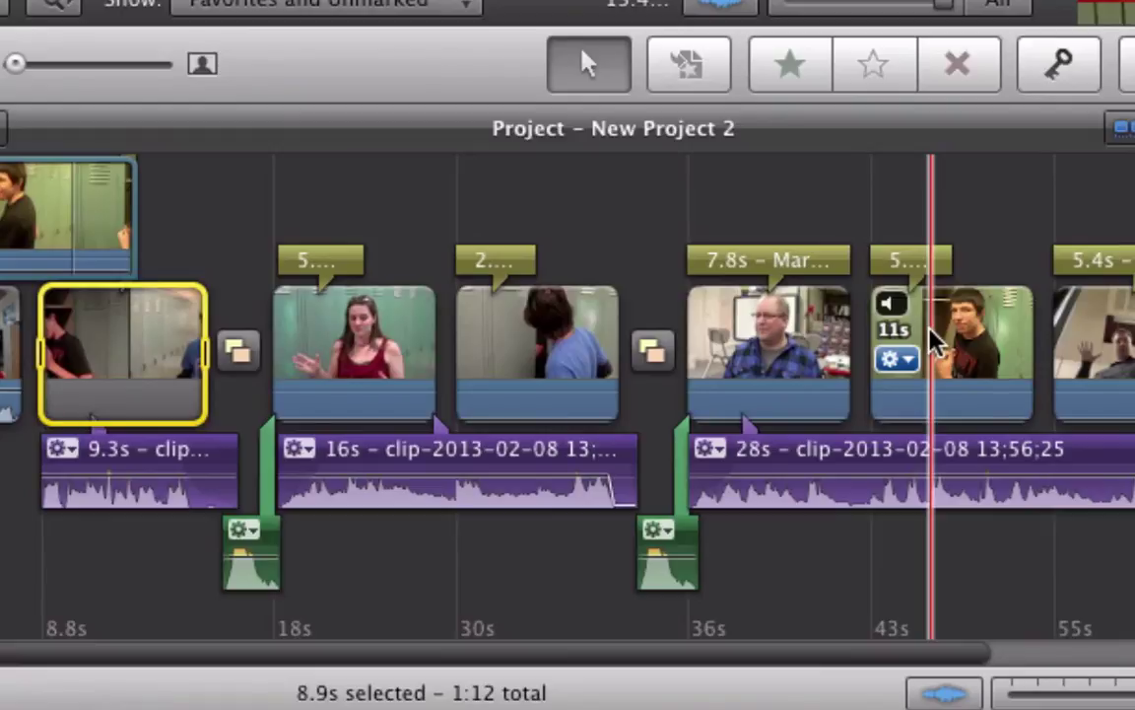
Step: Add a freeze frame after the boy's locker clip and confirm its 4.0-second duration
right_click(933, 336)
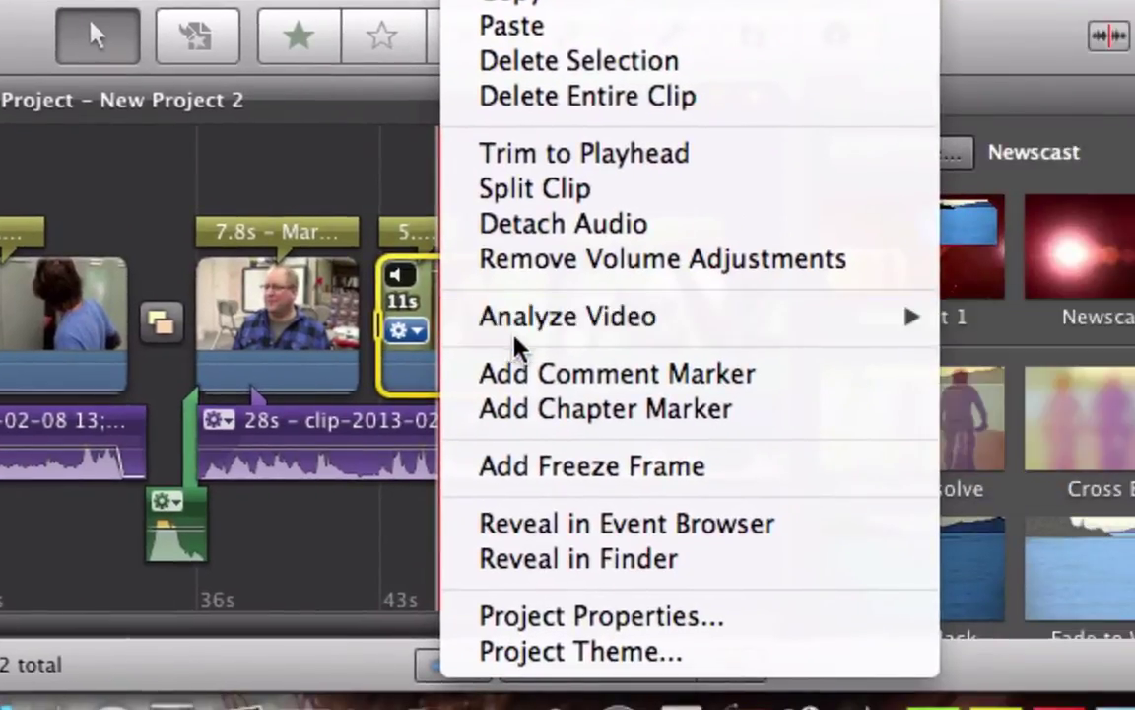
click(540, 469)
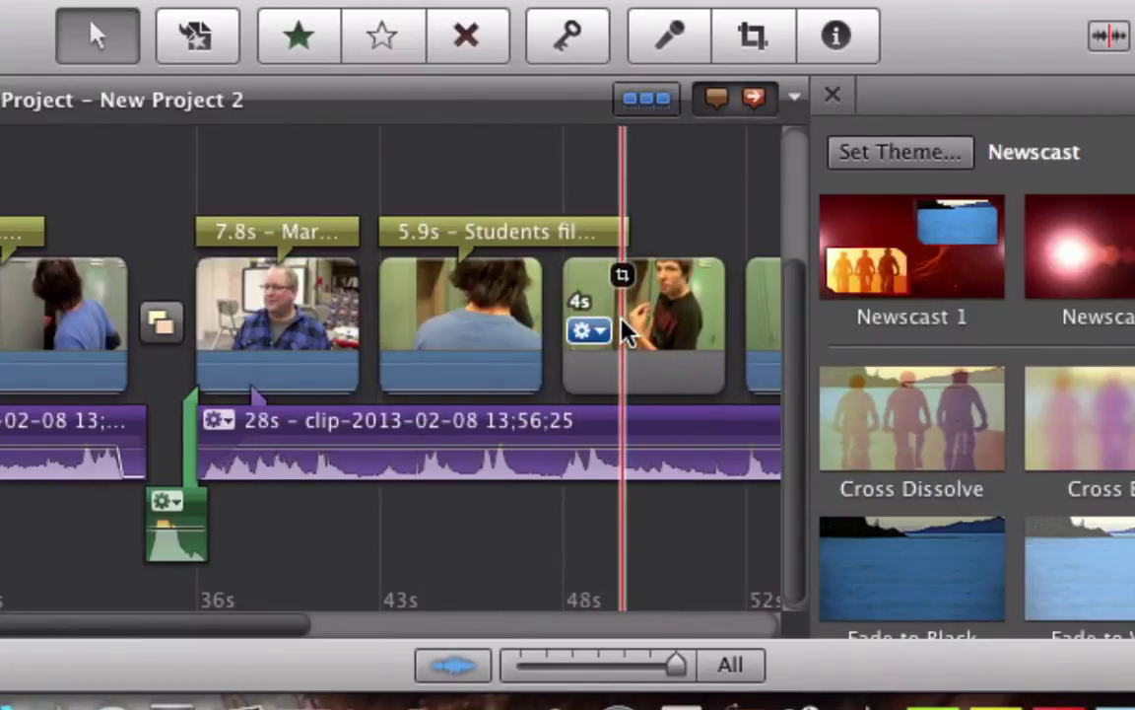
drag(626, 327, 640, 330)
click(663, 323)
key(i)
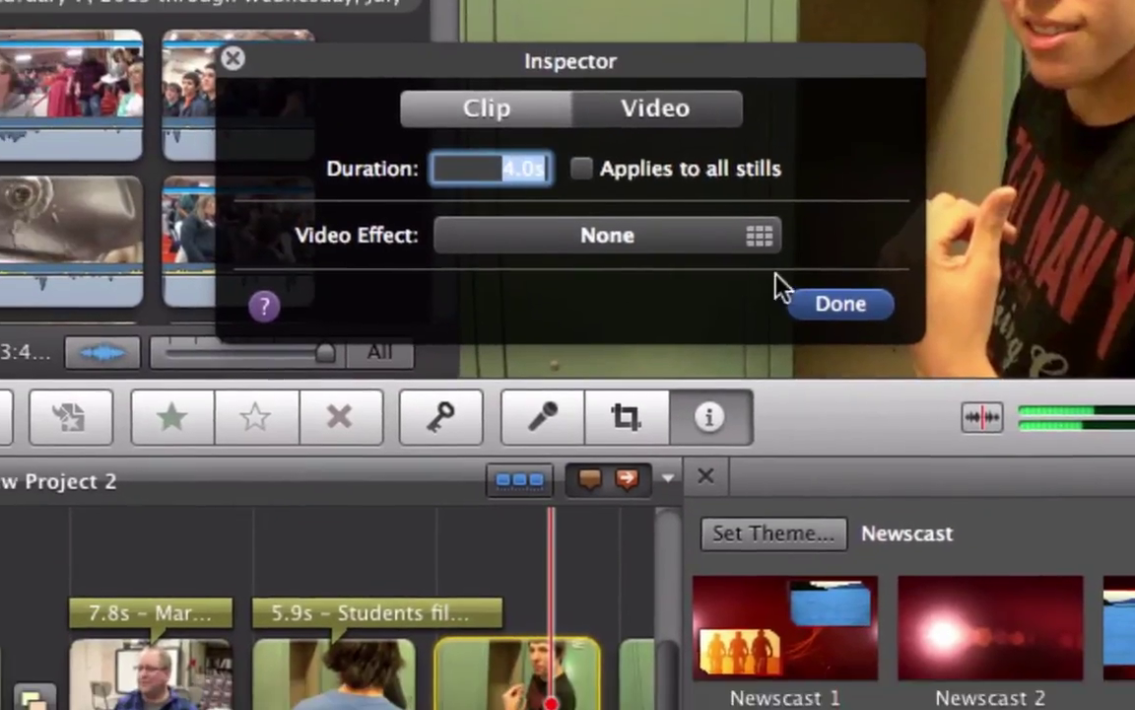
click(817, 339)
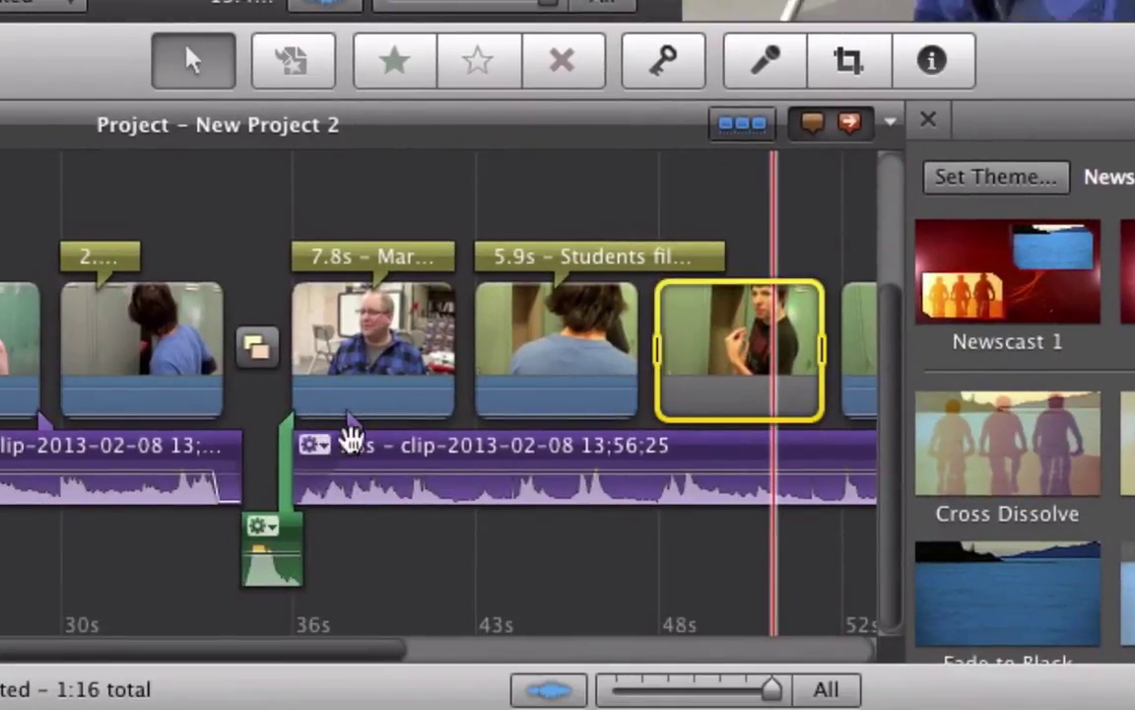
mouse_move(710, 347)
drag(756, 352, 735, 363)
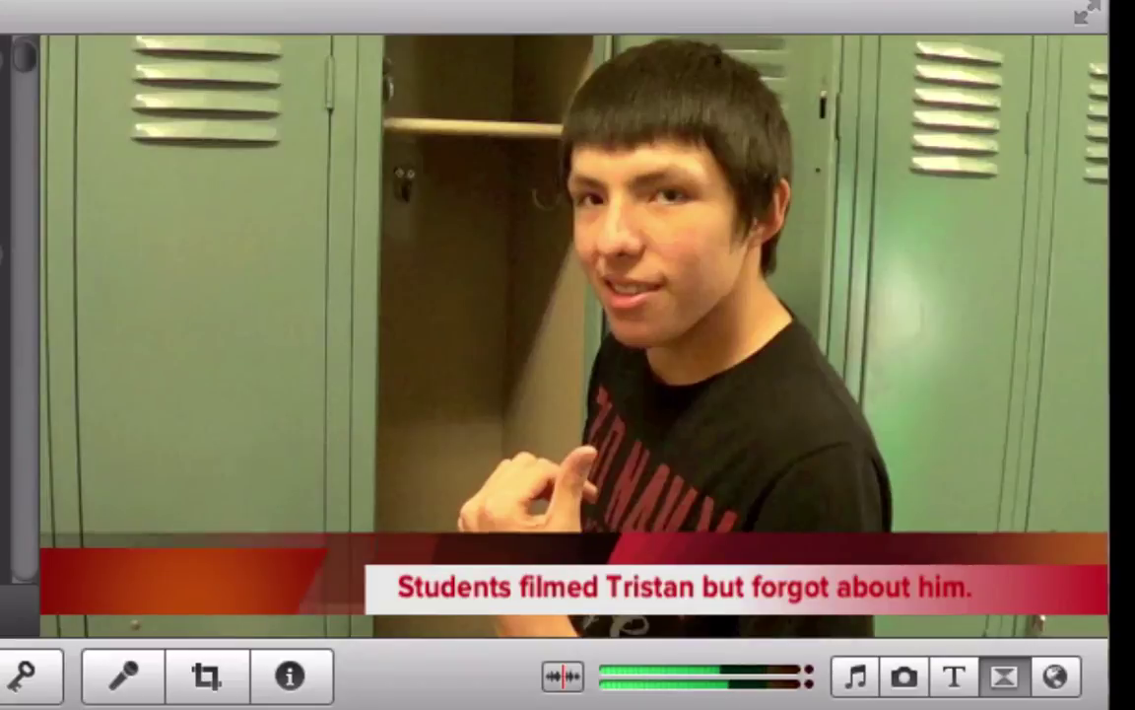
Step: Apply Ken Burns to the freeze frame with the start box tightened around the boy's face
click(204, 680)
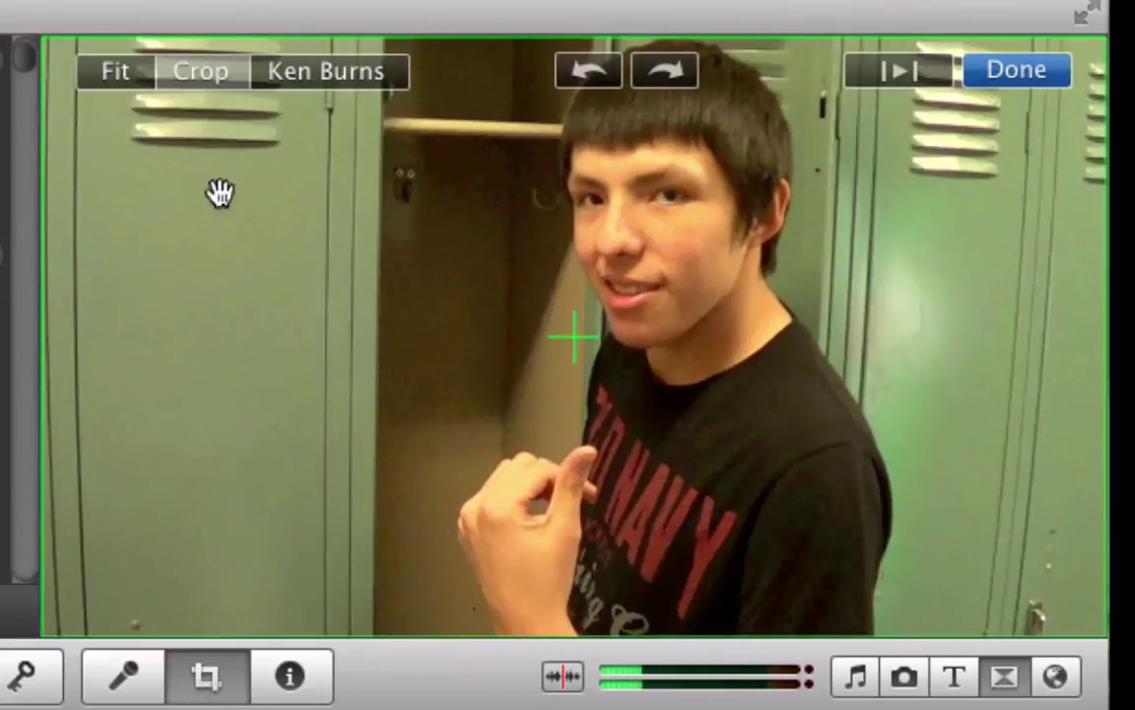
click(303, 73)
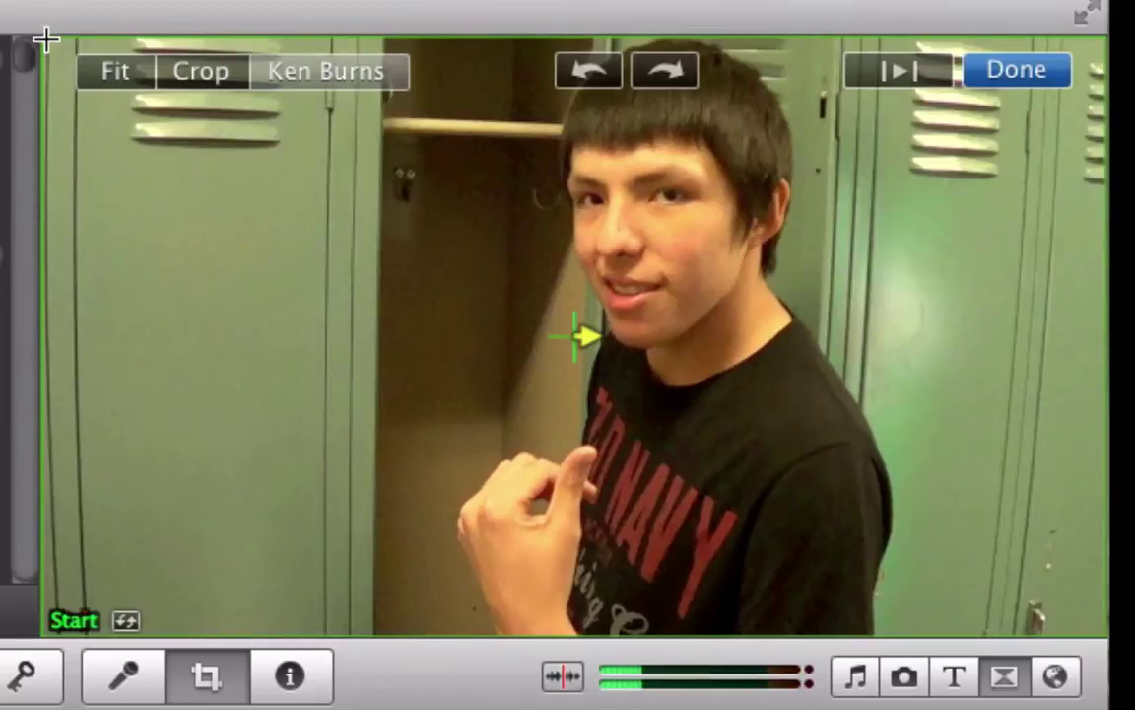
drag(46, 44, 361, 213)
drag(241, 564, 404, 370)
drag(560, 337, 485, 297)
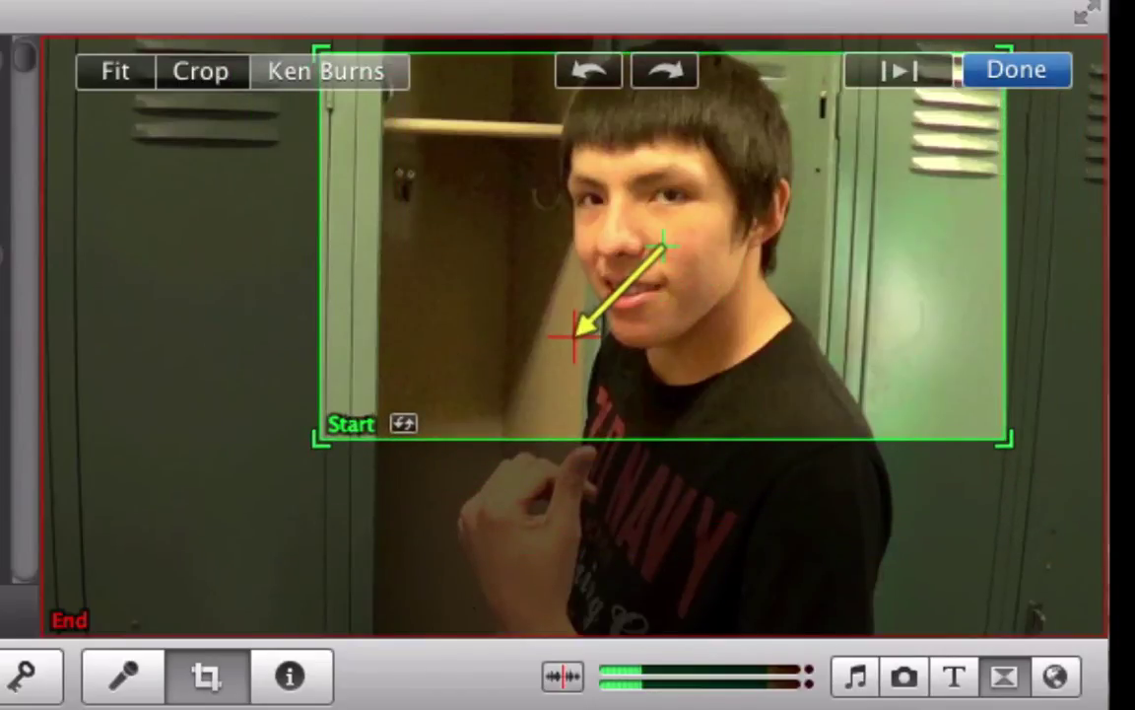
Step: Shrink the Ken Burns end box slightly, shift it left, and apply the motion
click(57, 619)
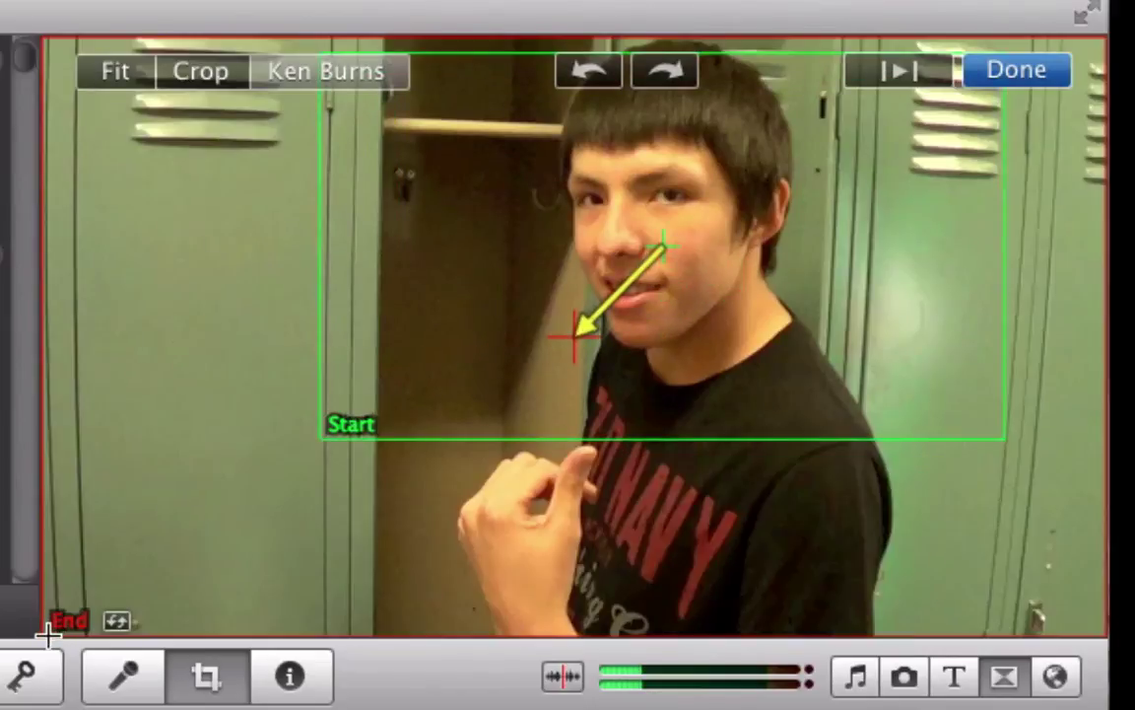
drag(48, 636, 151, 580)
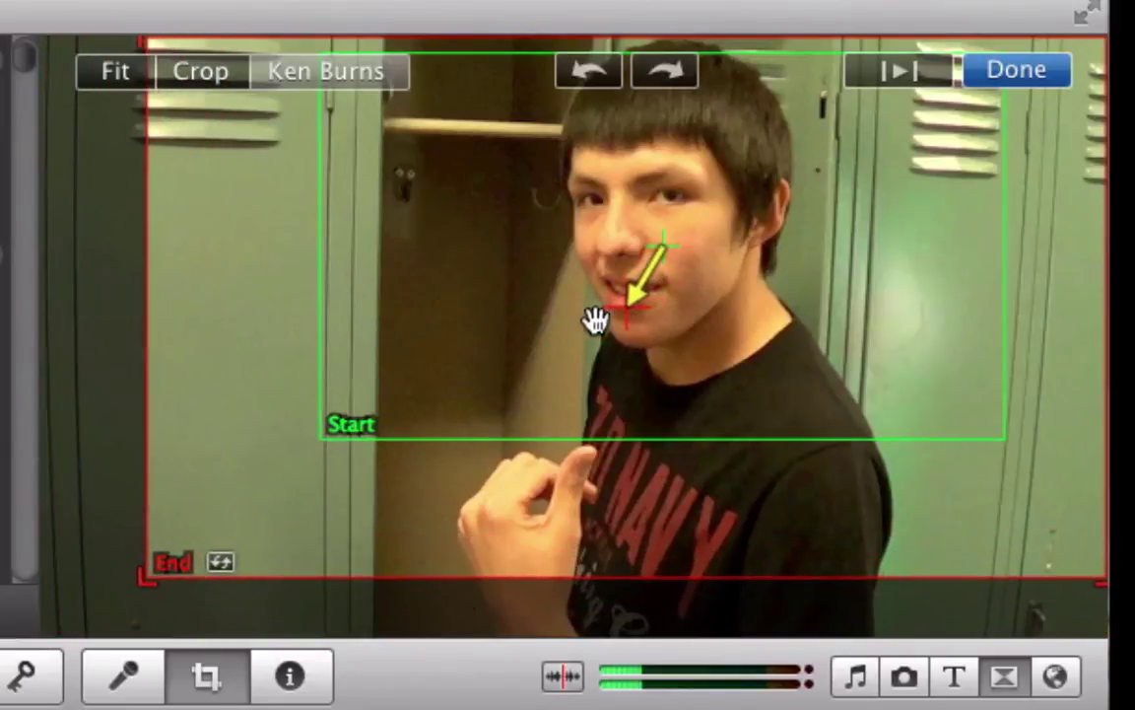
drag(658, 297, 609, 305)
click(1045, 61)
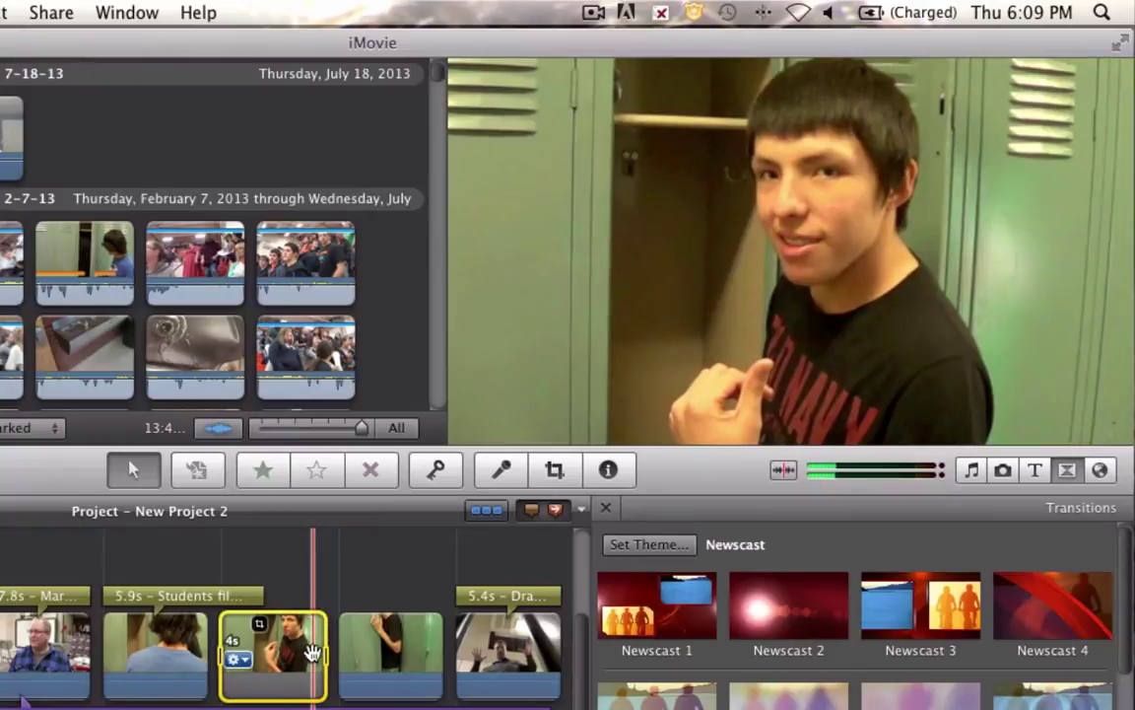
double_click(306, 649)
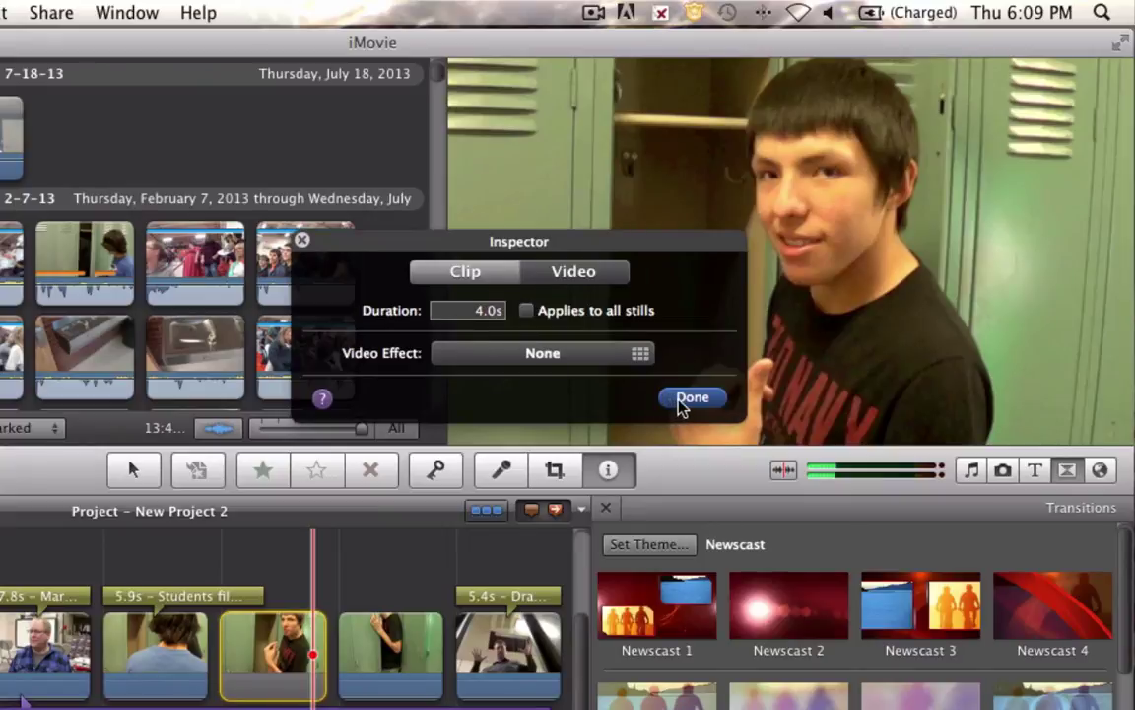
click(692, 397)
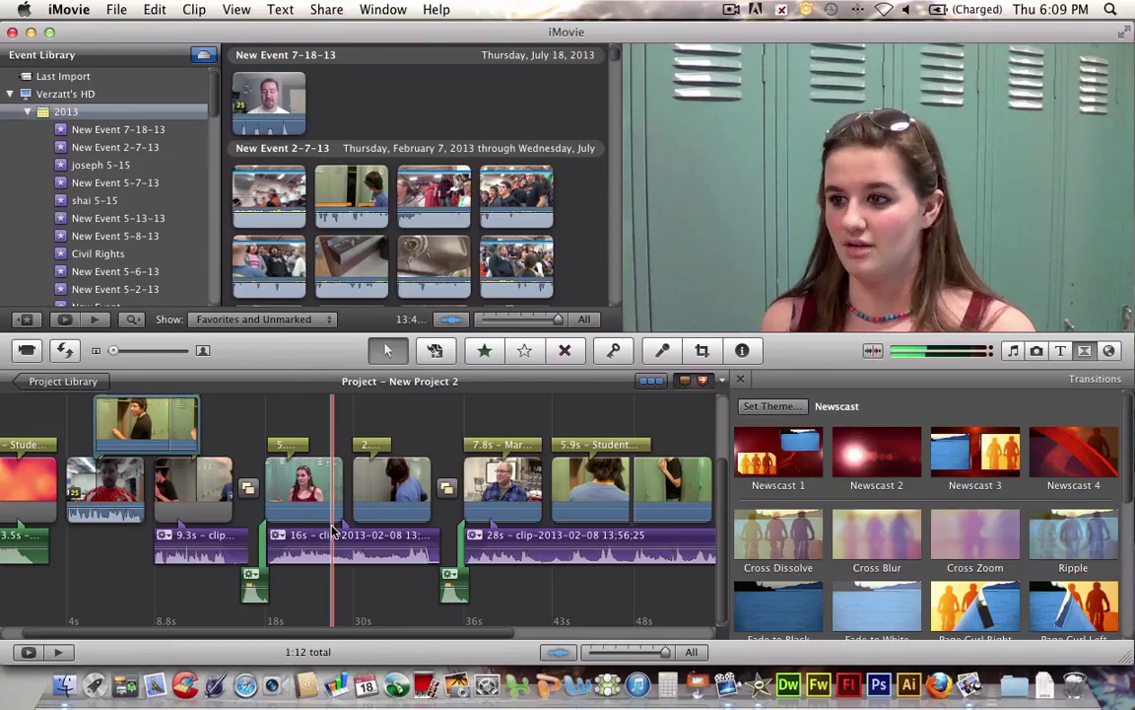
key(XF86AudioRaiseVolume)
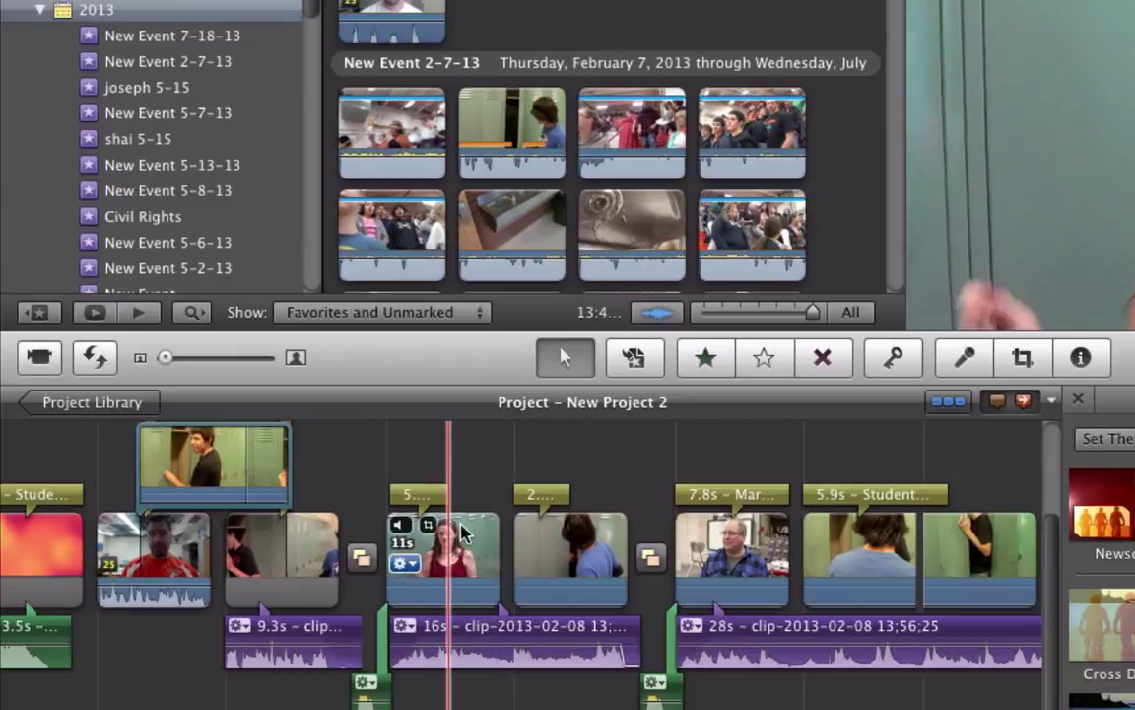
click(464, 558)
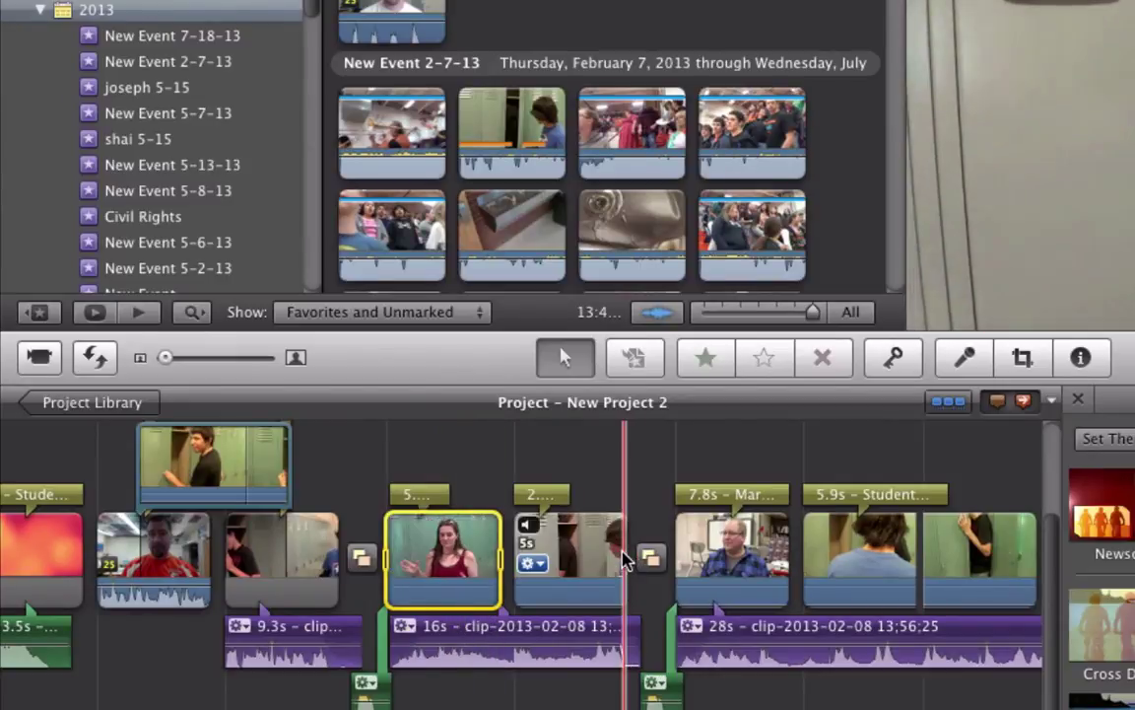
click(642, 123)
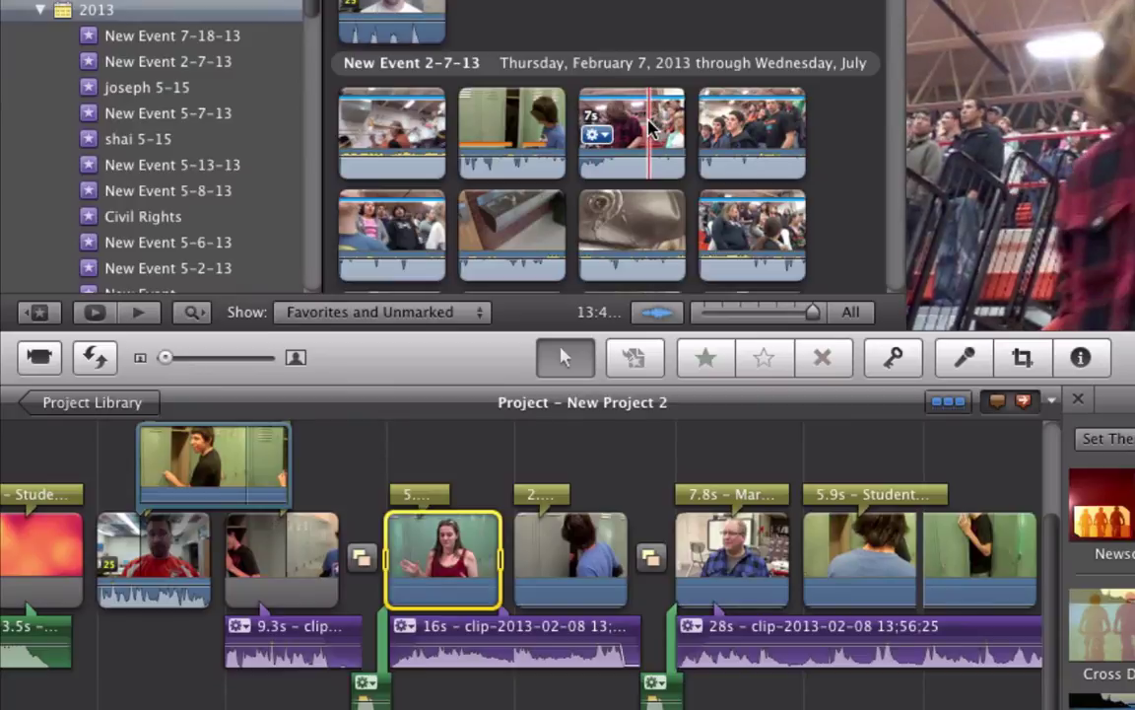
drag(646, 123, 492, 570)
click(412, 477)
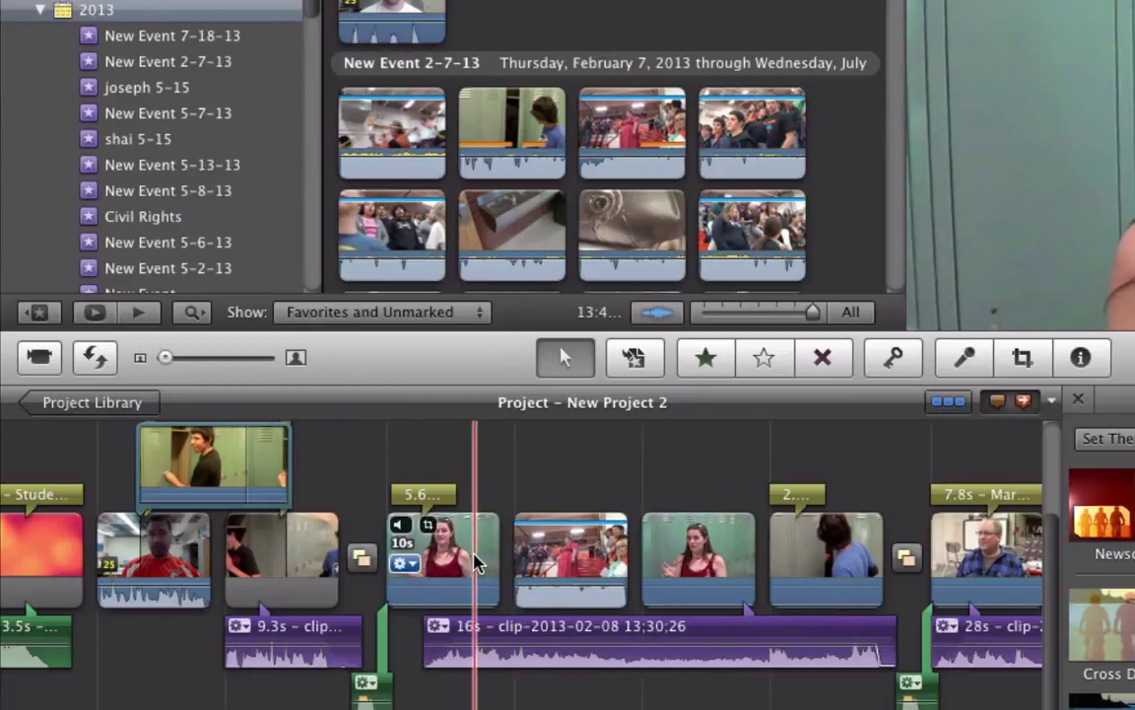
key(super+z)
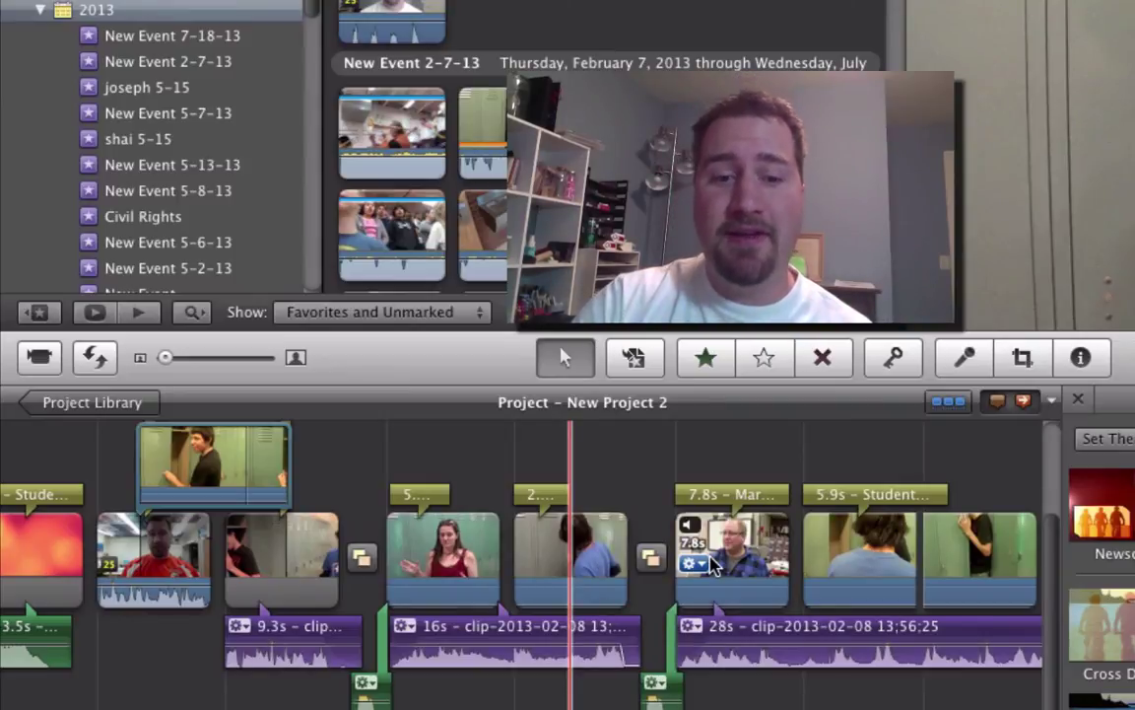
key(space)
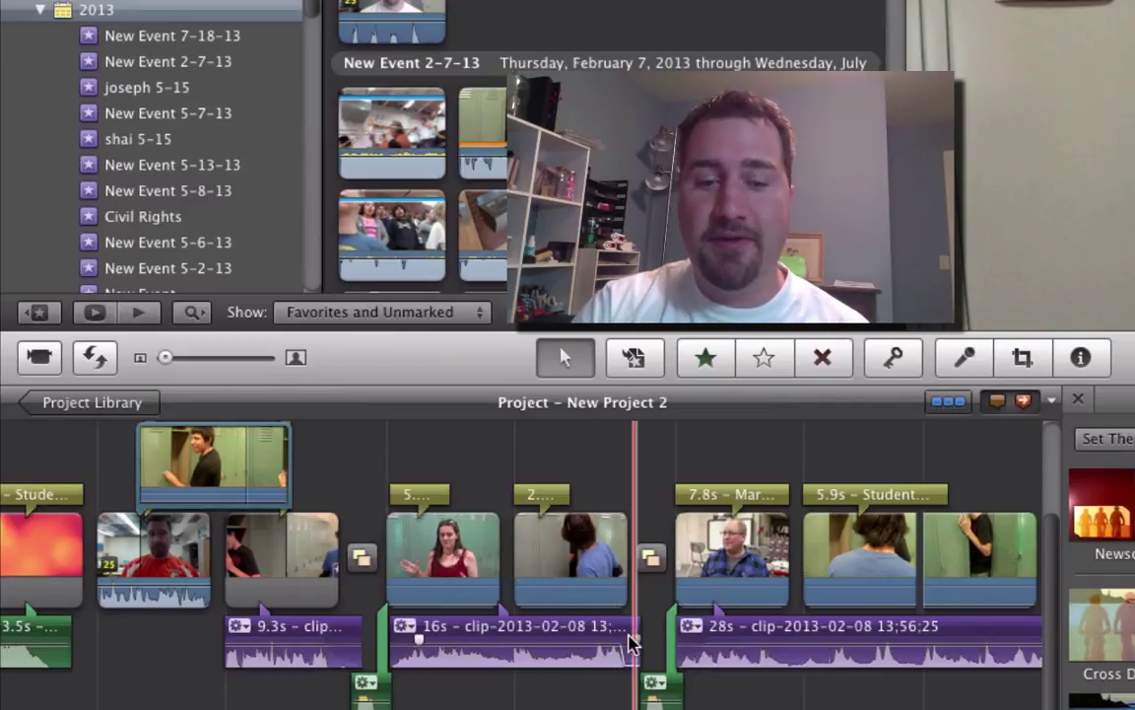
scroll(645, 552, up, 3)
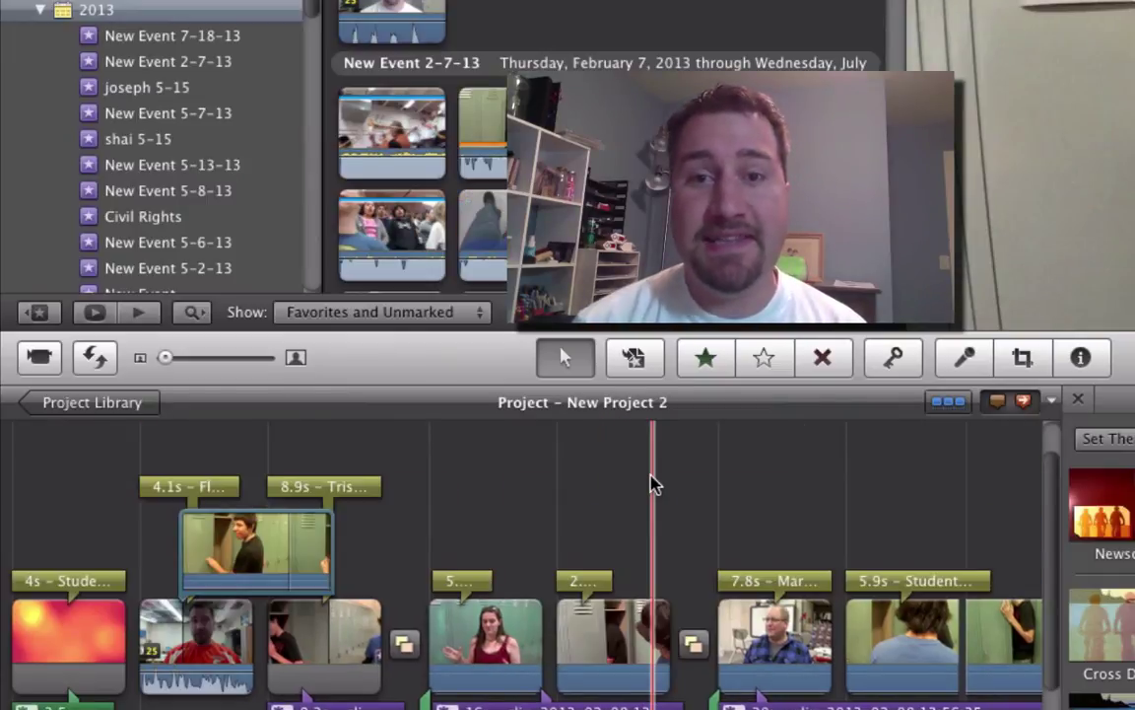